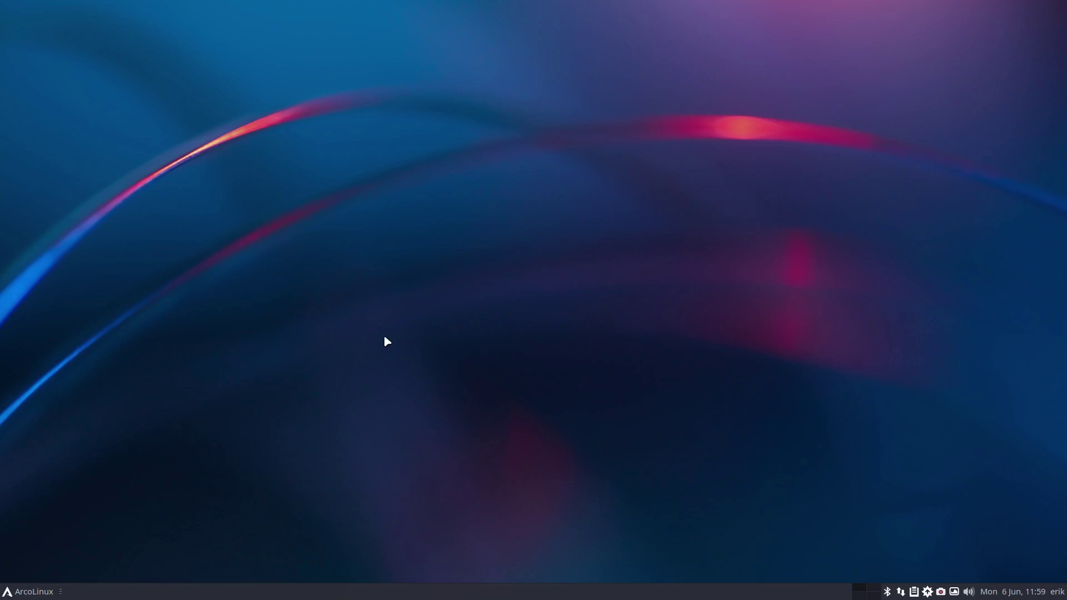
- Confirm fluent-gtk-theme installed in the drop-down terminal's pacman output, then hide it and open the menu
key("F12")
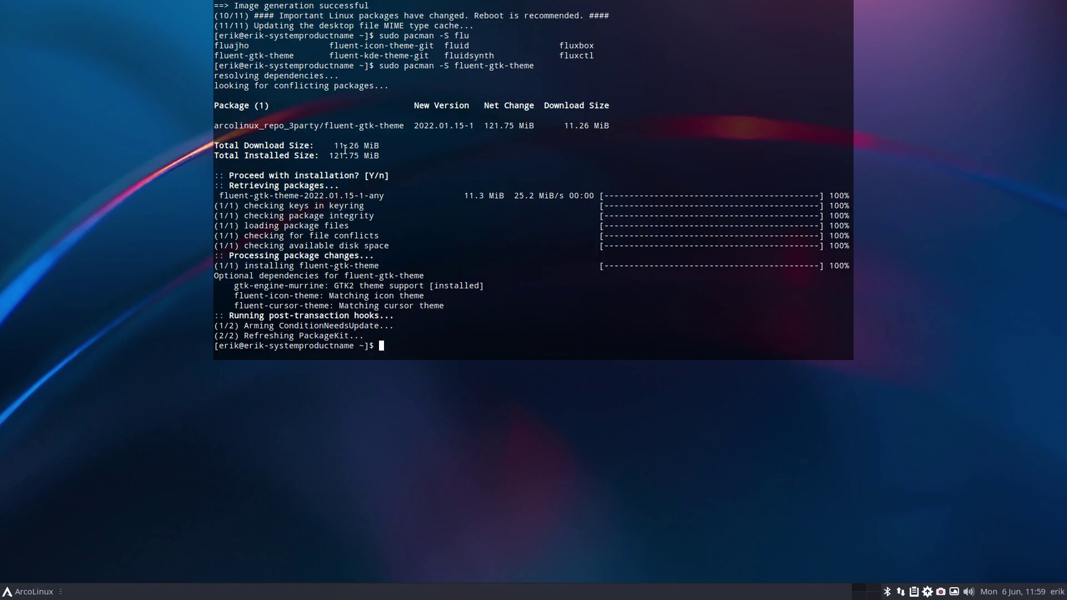
left_click_drag(328, 123, 412, 123)
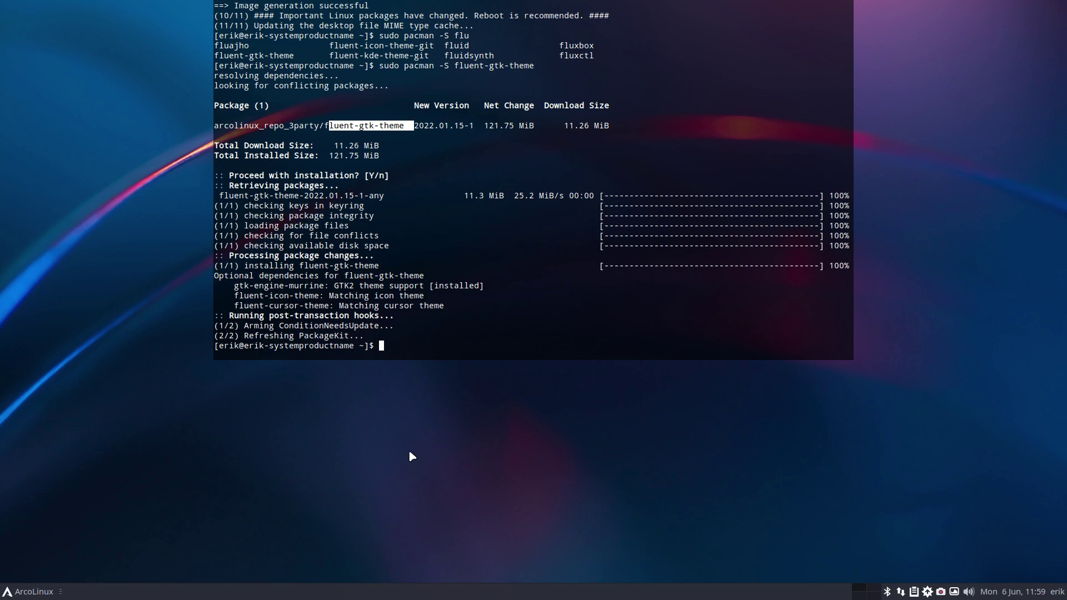
key("F12")
left_click(25, 593)
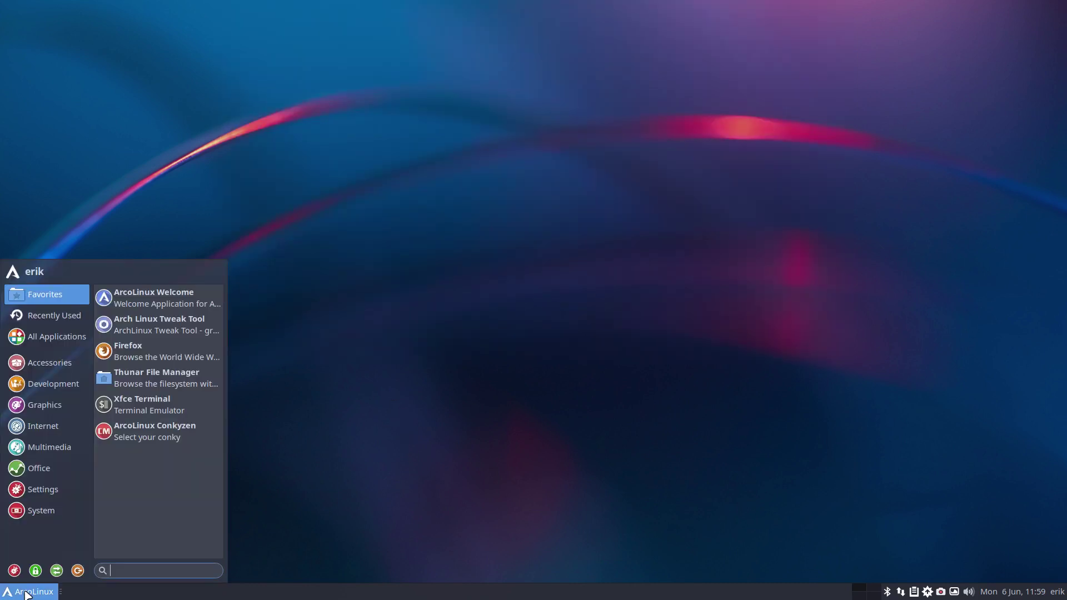
- Open Appearance settings from the Settings Manager
left_click(15, 570)
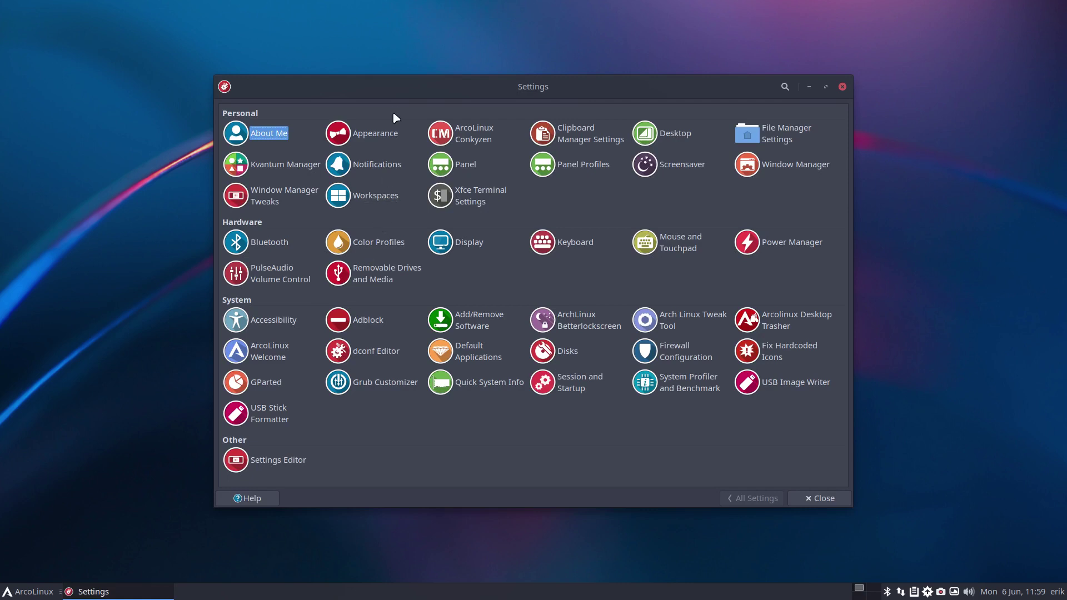
left_click(376, 134)
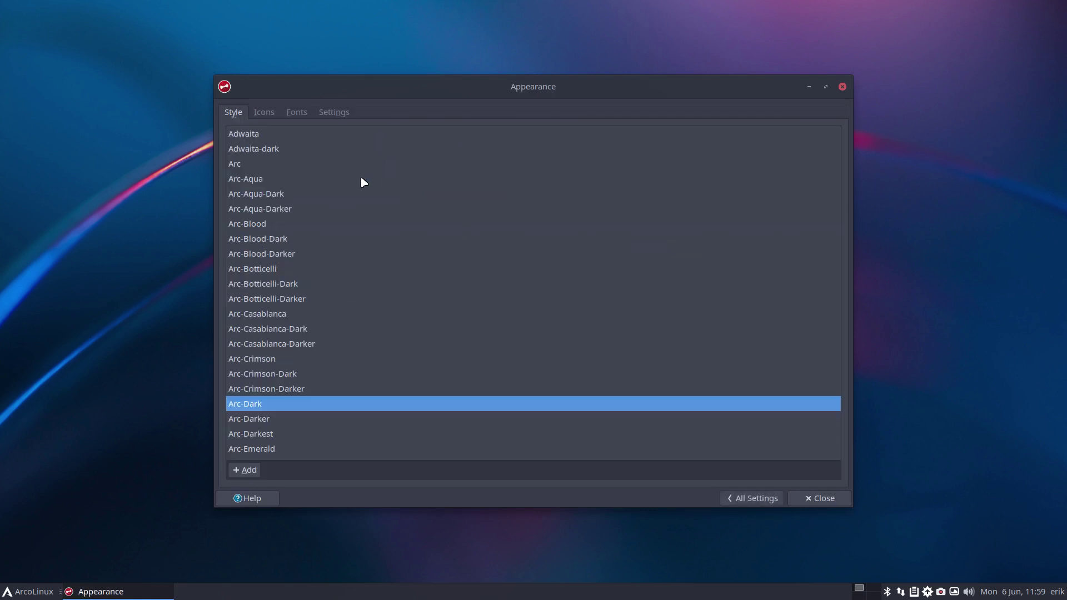
scroll(282, 244, "down", 20)
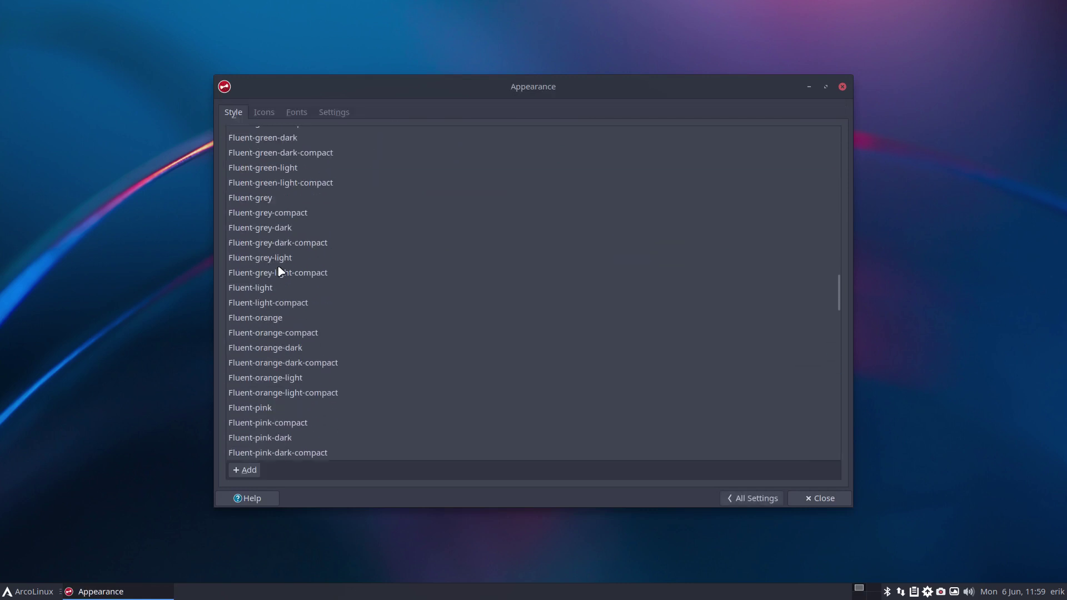
scroll(280, 271, "up", 6)
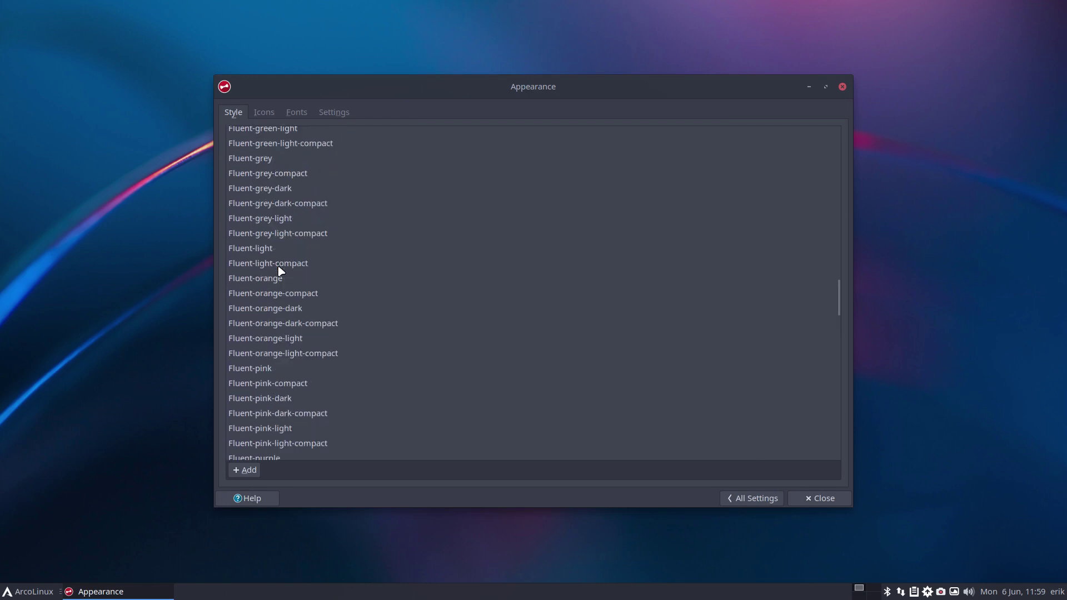
- Preview the Fluent-grey, Fluent-grey-dark and Fluent-dark-compact styles, ending on plain Fluent
left_click(265, 159)
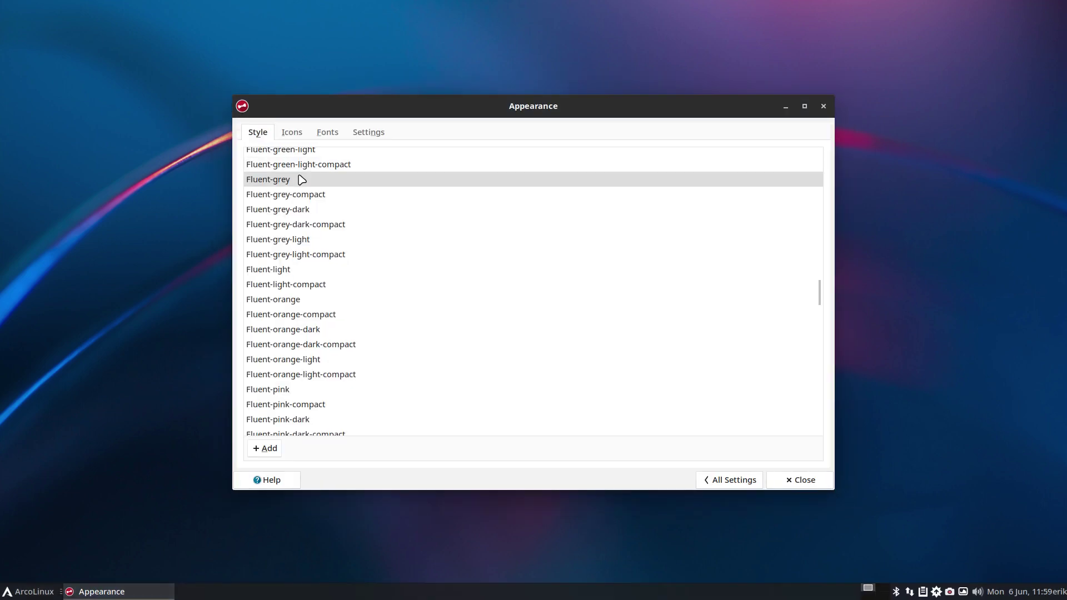
scroll(321, 209, "up", 3)
left_click(318, 311)
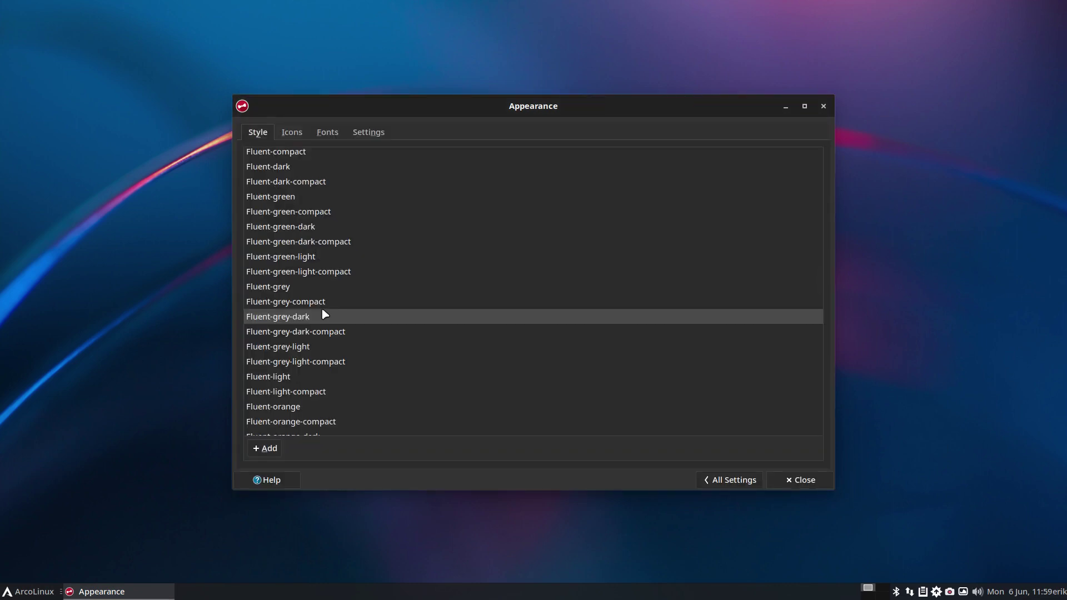
left_click(292, 182)
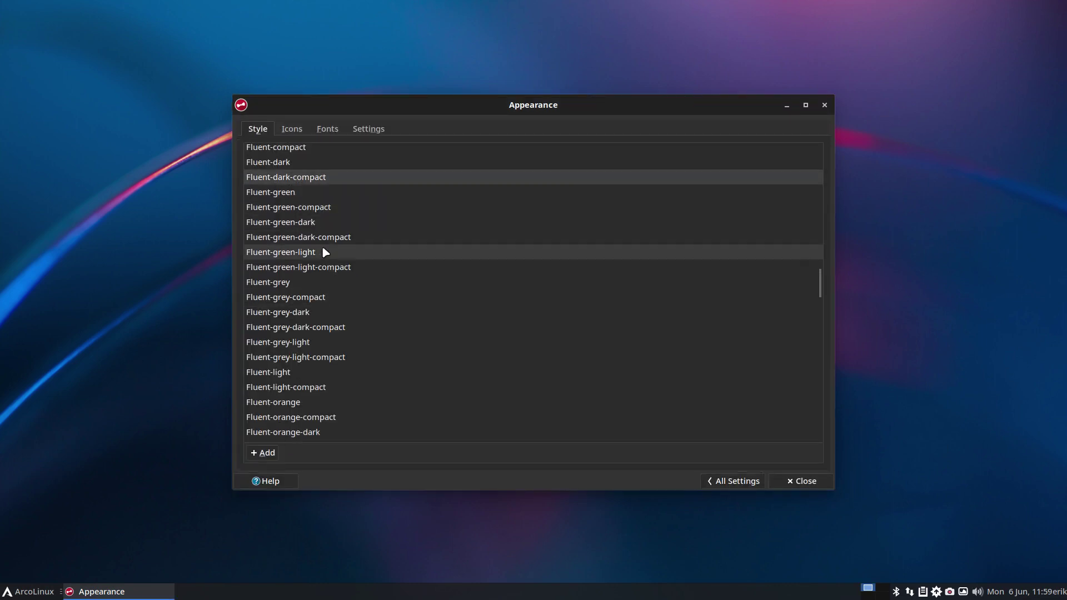
scroll(322, 255, "up", 5)
left_click(321, 357)
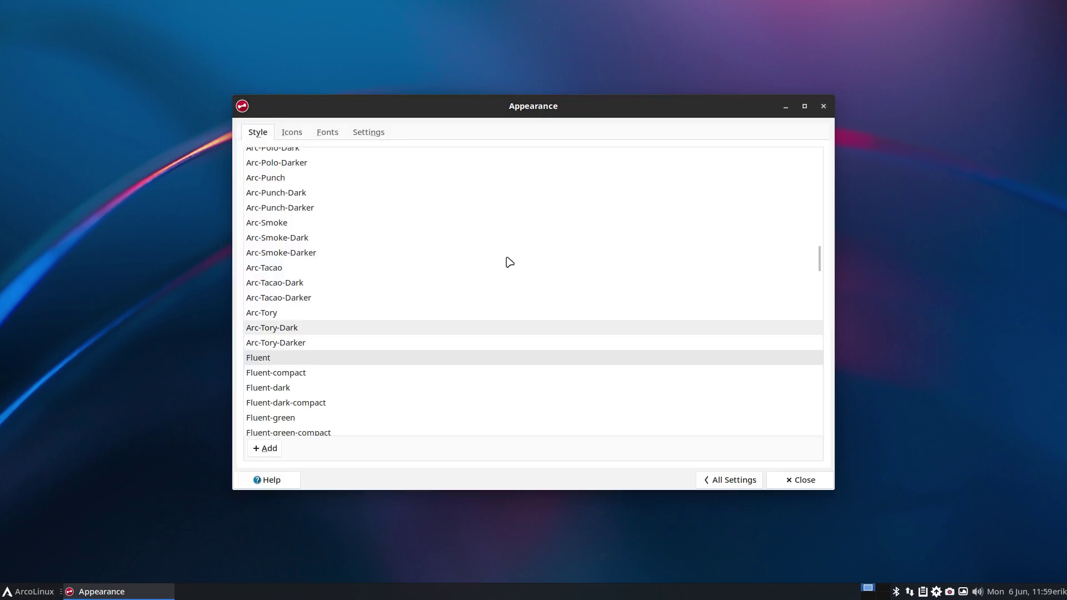
- Move the Appearance window to the upper right and show the Icons tab
left_click_drag(639, 112, 822, 42)
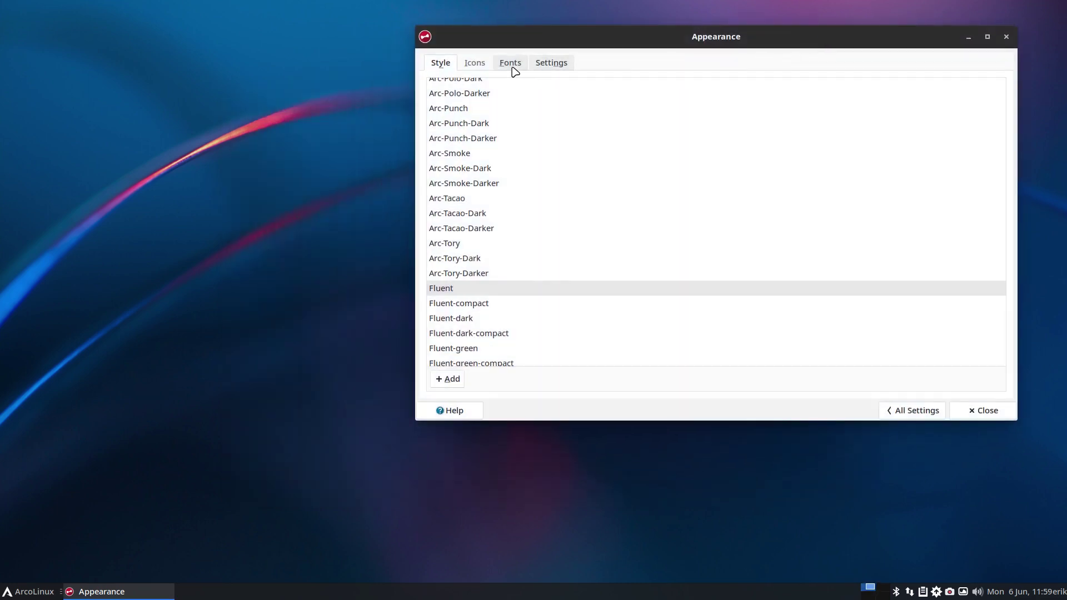
left_click(475, 63)
scroll(519, 200, "up", 2)
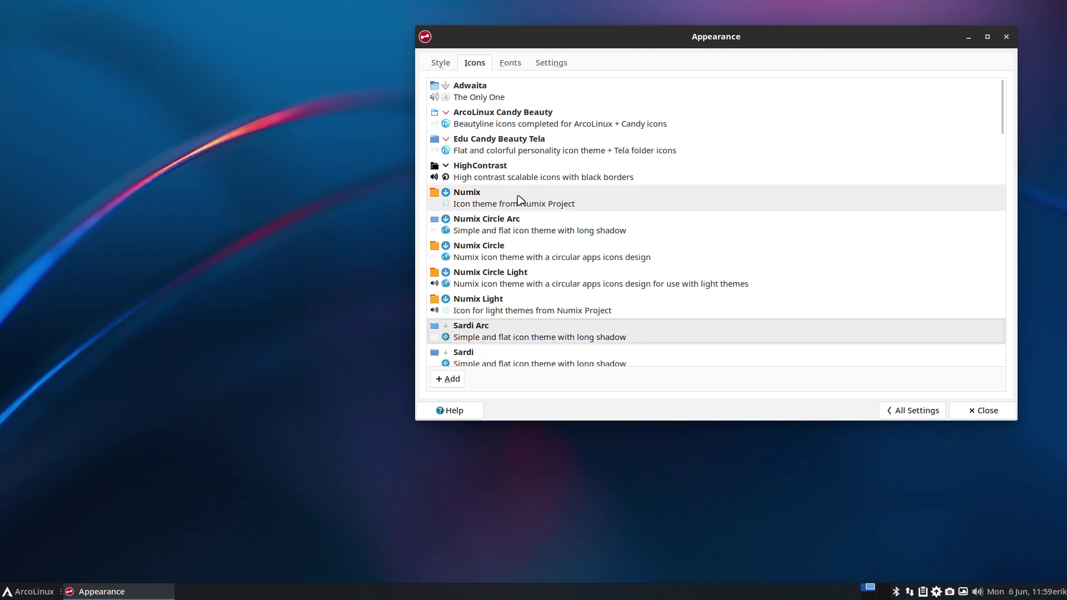
- In the drop-down terminal, enter 'sudo pacman -S flue' and Tab-complete to list fluent packages
left_click(135, 493)
key("F12")
type("difpo")
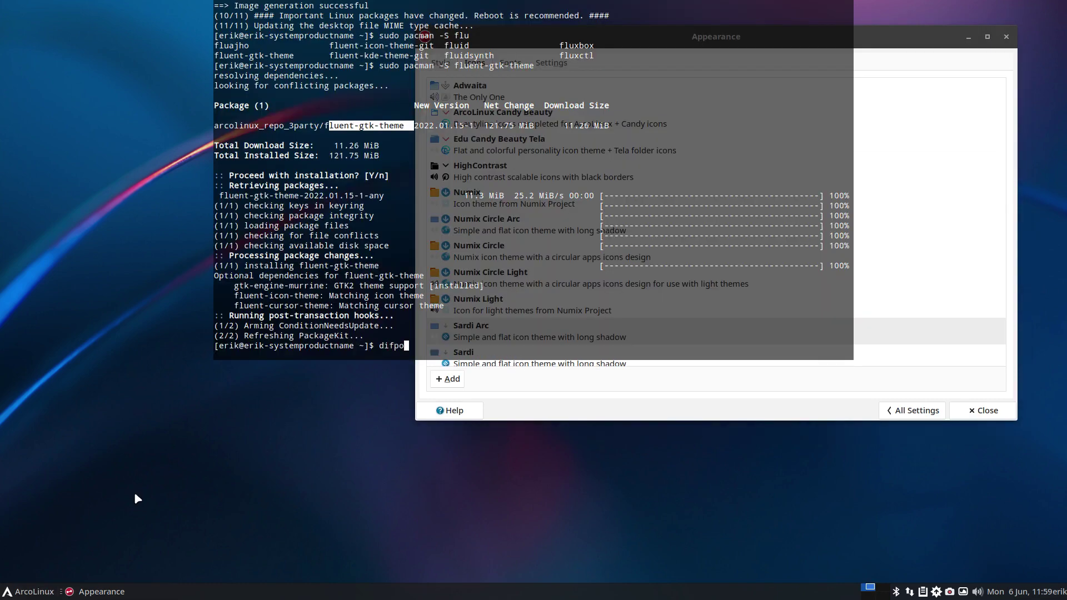
key("BackSpace")
key("BackSpace")
key("BackSpace")
key("BackSpace")
key("BackSpace")
type("sudo pacman -S flue")
key("Tab")
key("Tab")
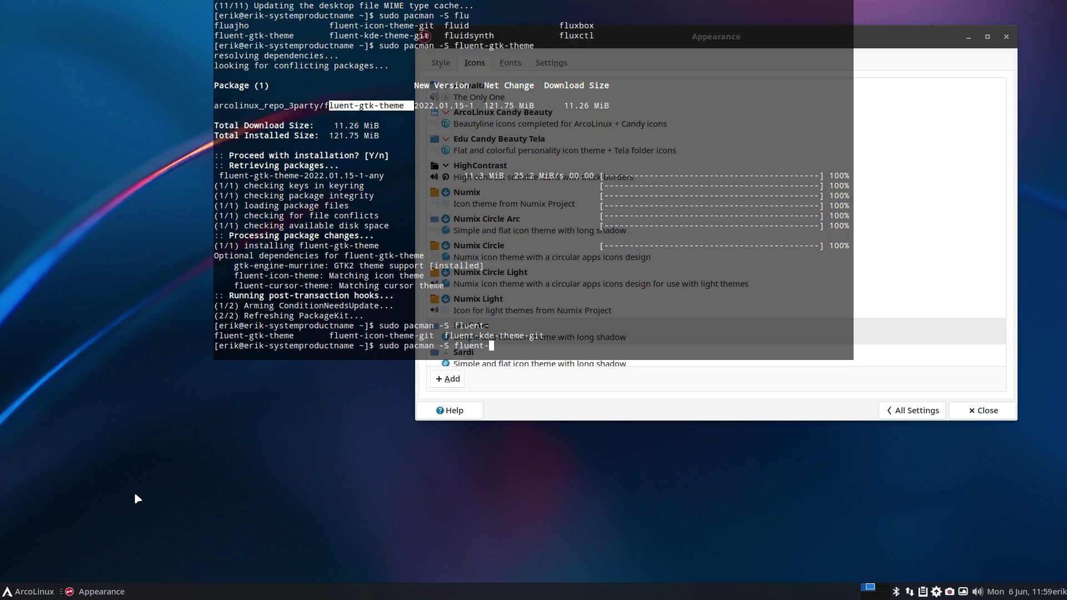
- Install fluent-icon-theme-git, then hide the terminal and close Appearance settings
left_click_drag(474, 337, 535, 341)
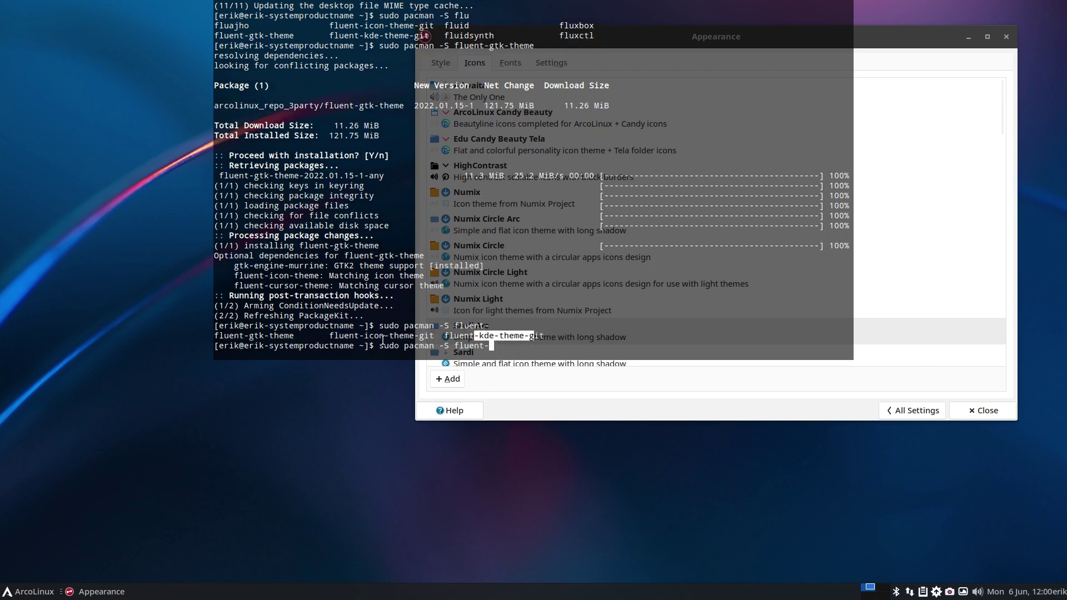
type("icon-theme-git")
key("Return")
key("Return")
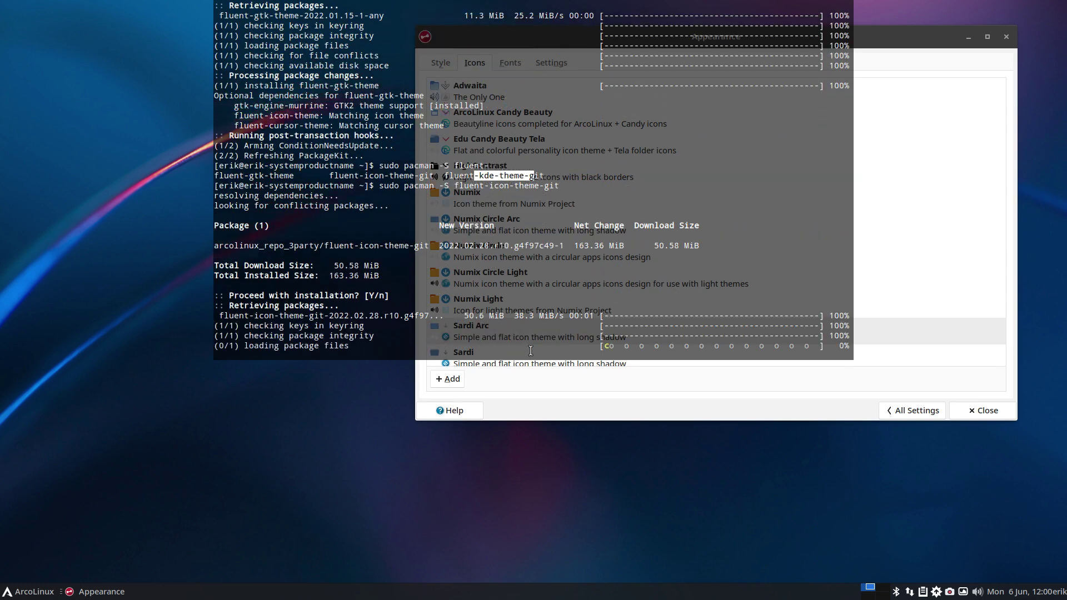
left_click(631, 405)
left_click(1006, 37)
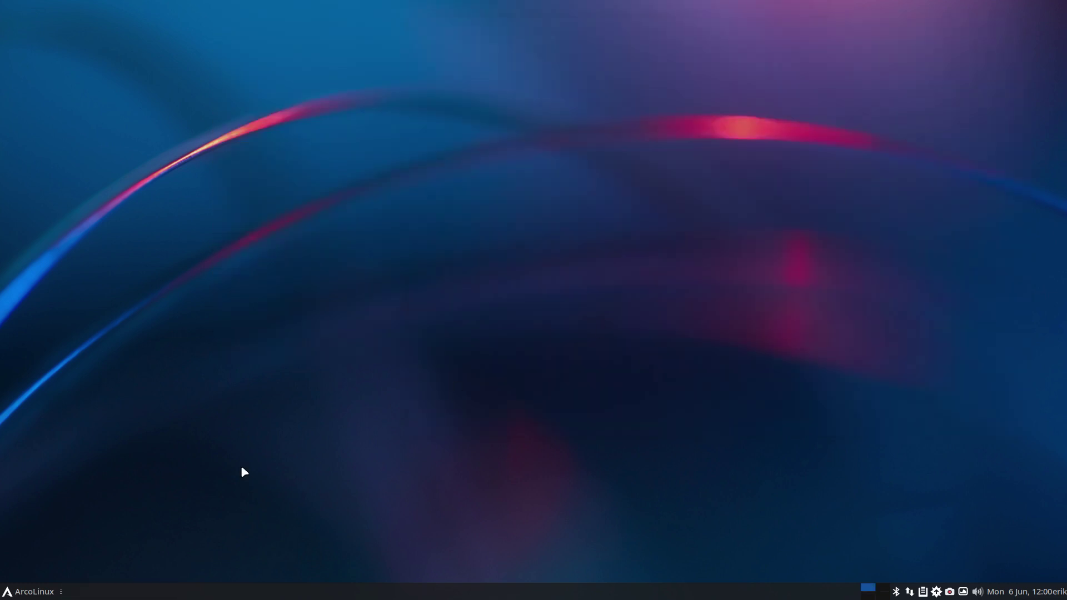
- Reopen Appearance settings on the Icons tab via the Settings Manager
left_click(28, 591)
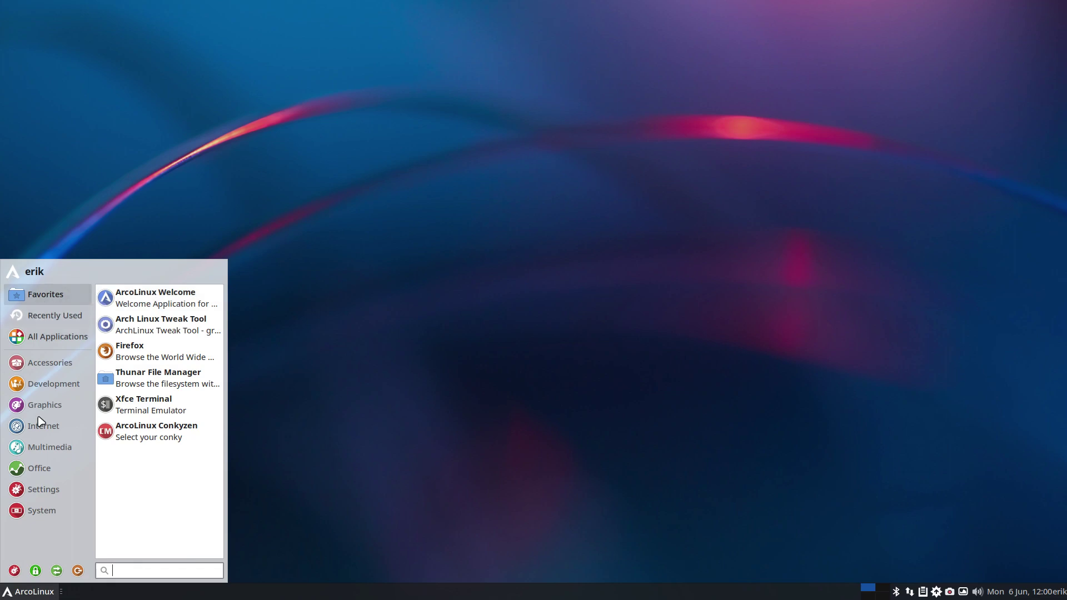
left_click(15, 572)
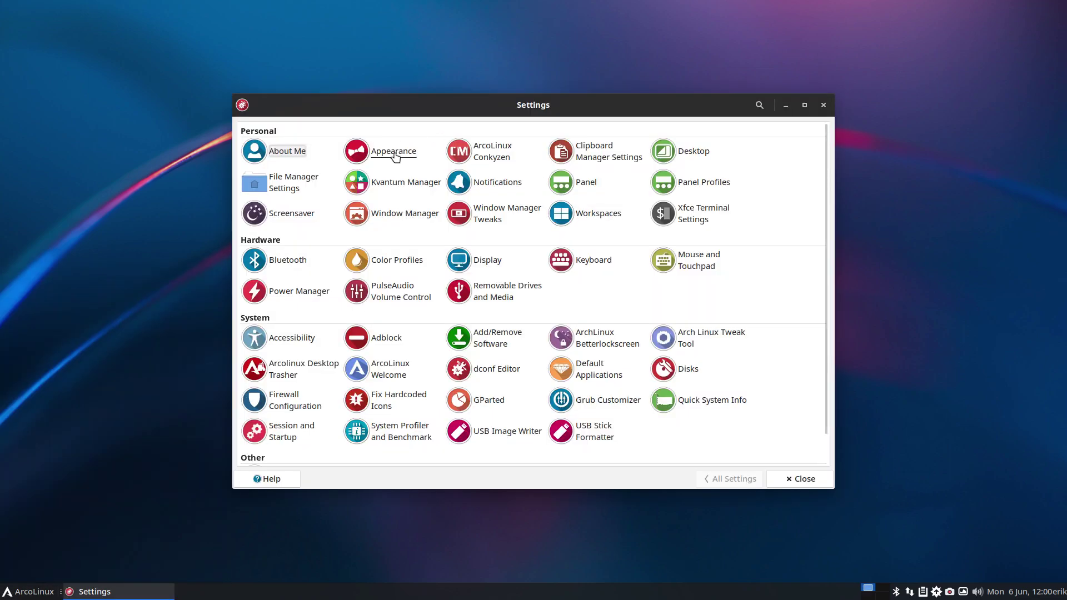
left_click(396, 155)
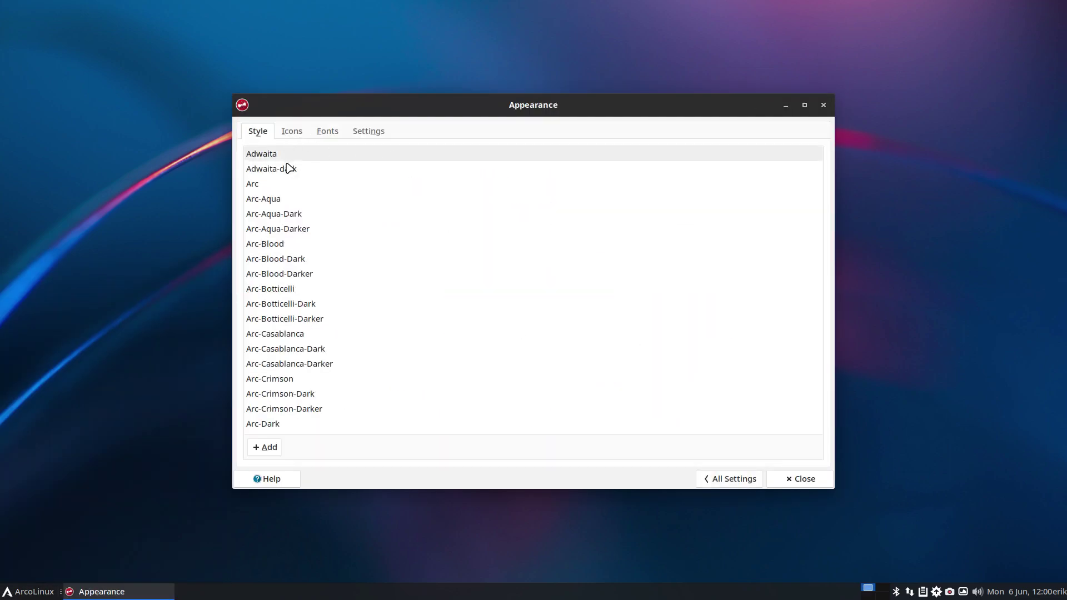
left_click(292, 132)
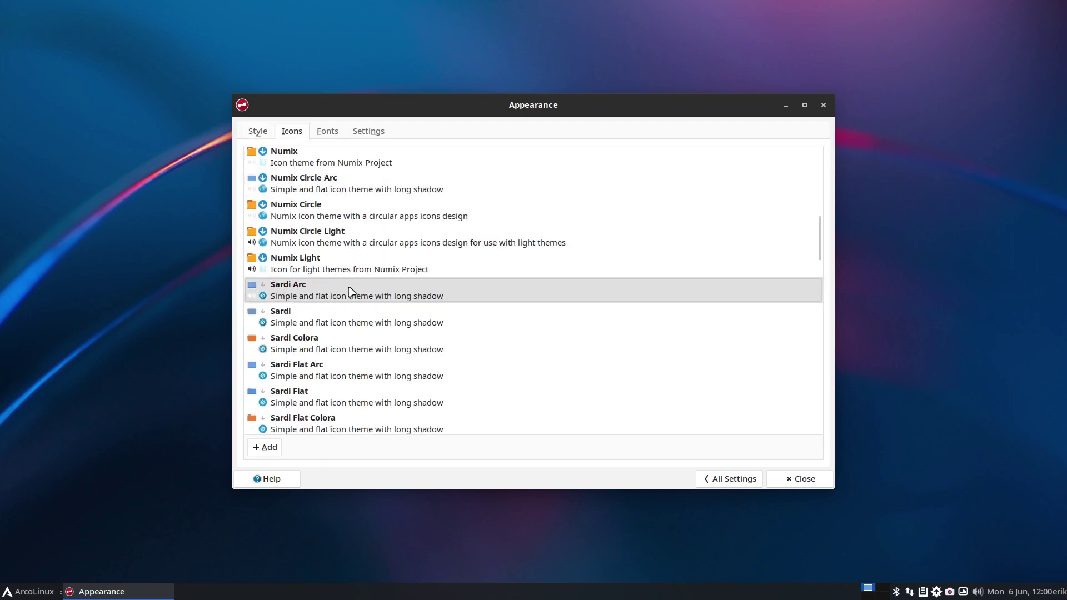
scroll(350, 290, "up", 10)
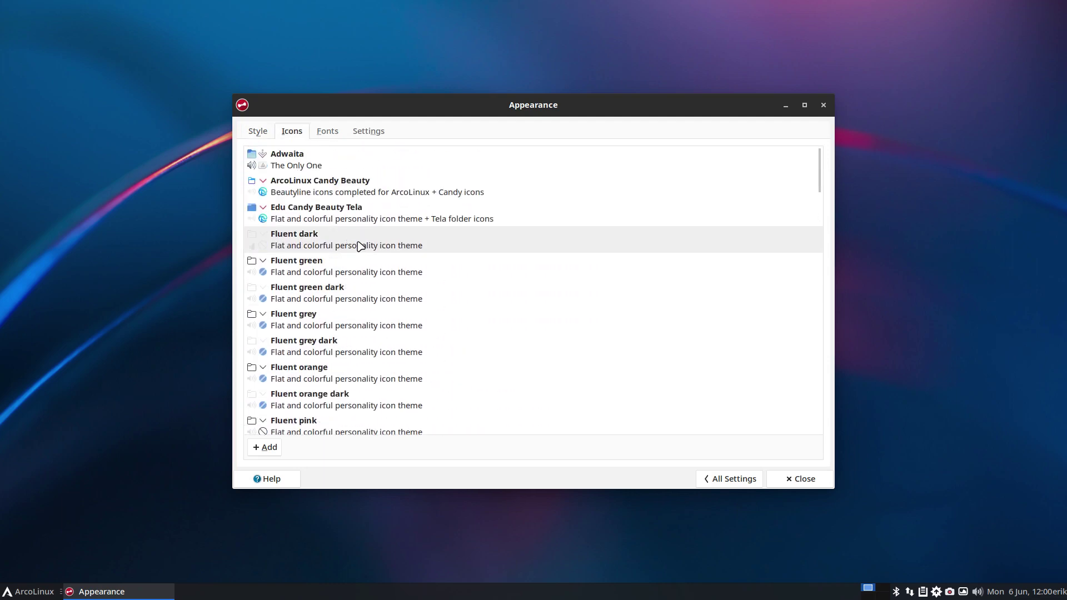
- Preview Fluent dark and Fluent green icons, then apply Fluent grey dark
left_click(338, 245)
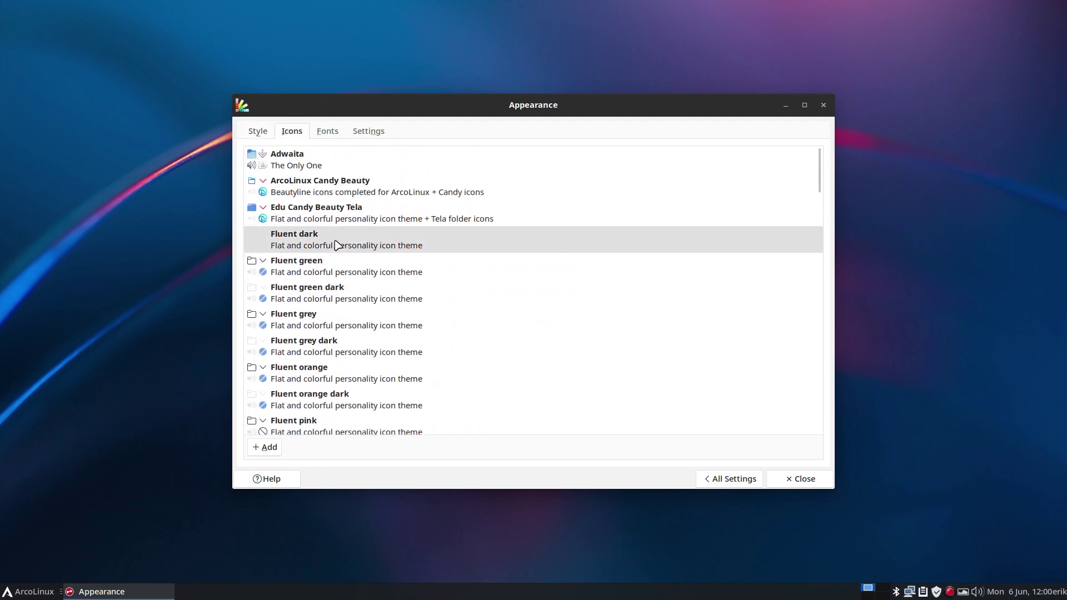
left_click(338, 270)
left_click(336, 245)
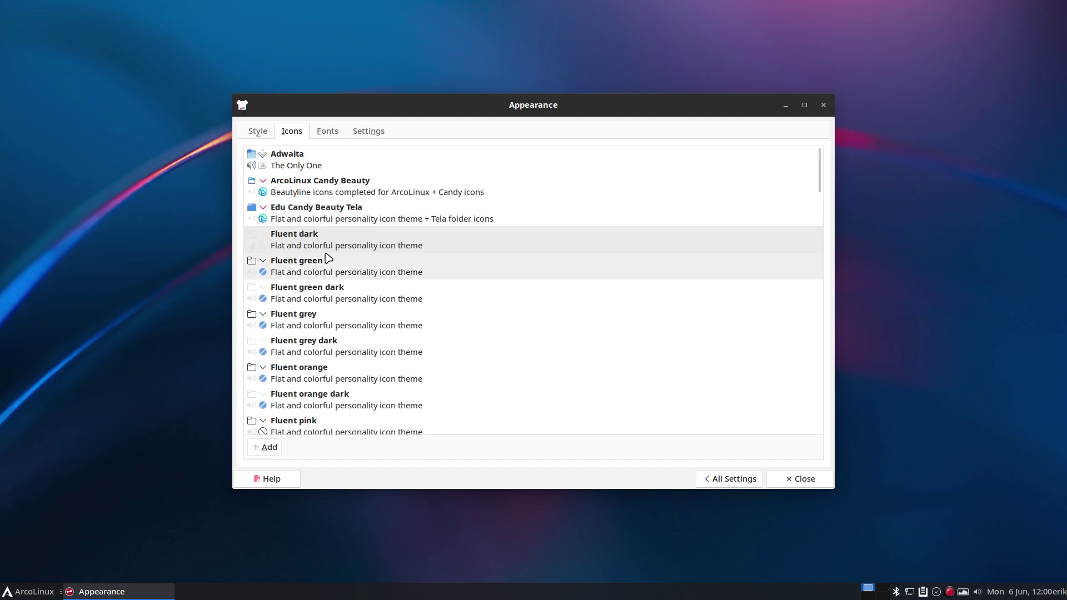
left_click(333, 351)
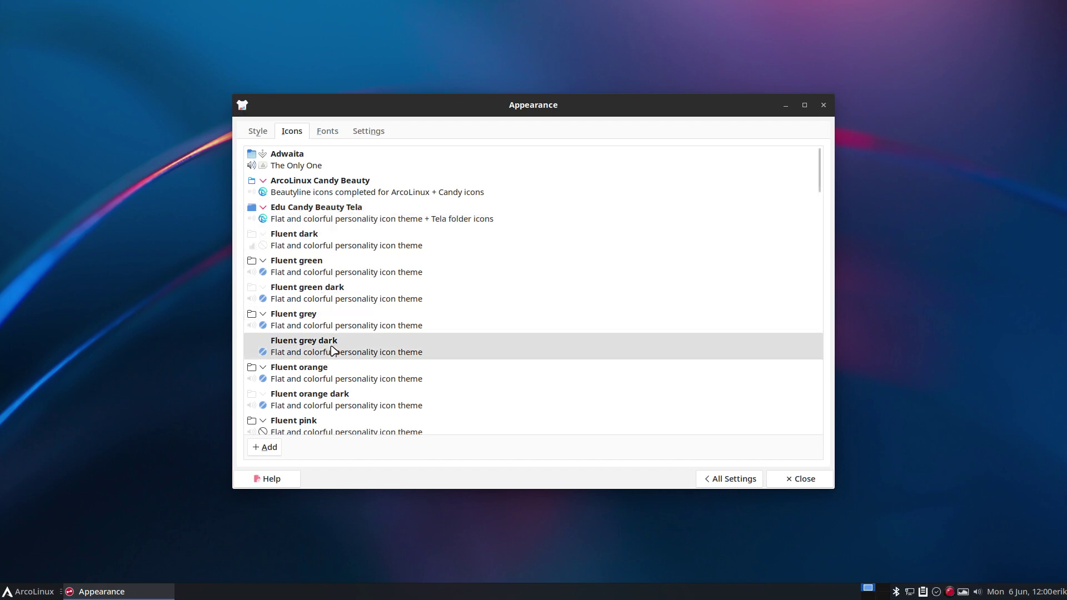
- Launch Thunar File Manager and move its window to the upper right
left_click(30, 591)
left_click(157, 382)
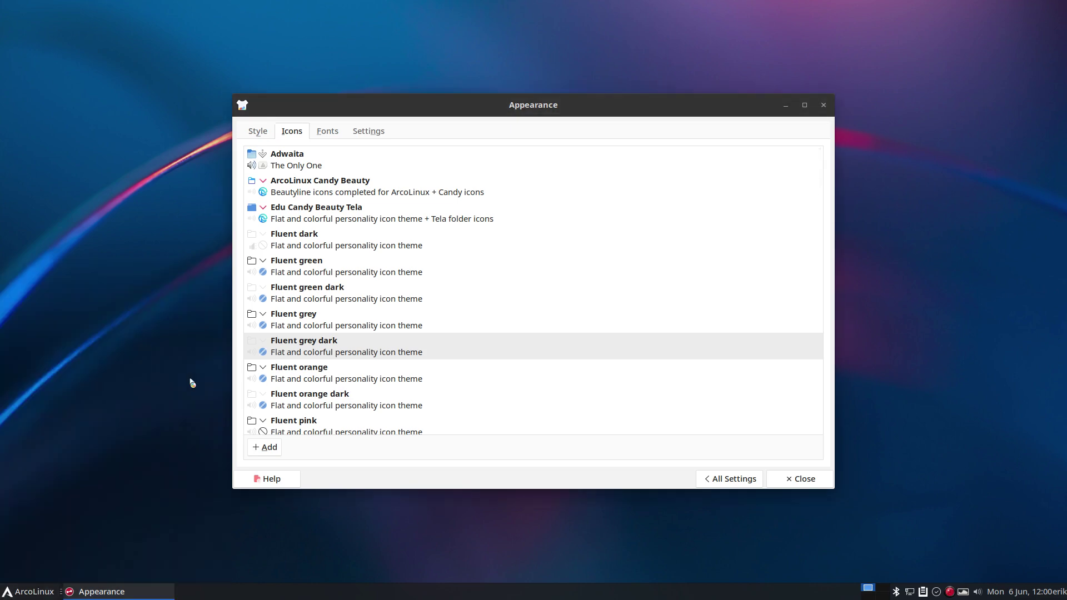
left_click_drag(562, 104, 858, 42)
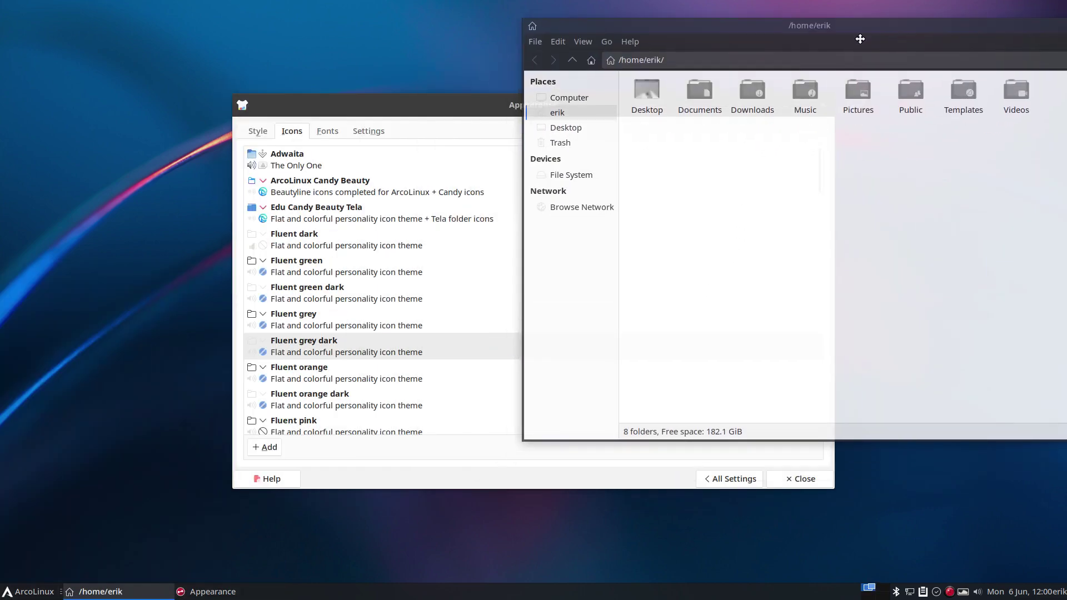
- Preview the Fluent dark, green, green dark, grey, grey dark, orange, orange dark and pink icons
left_click_drag(489, 112, 334, 161)
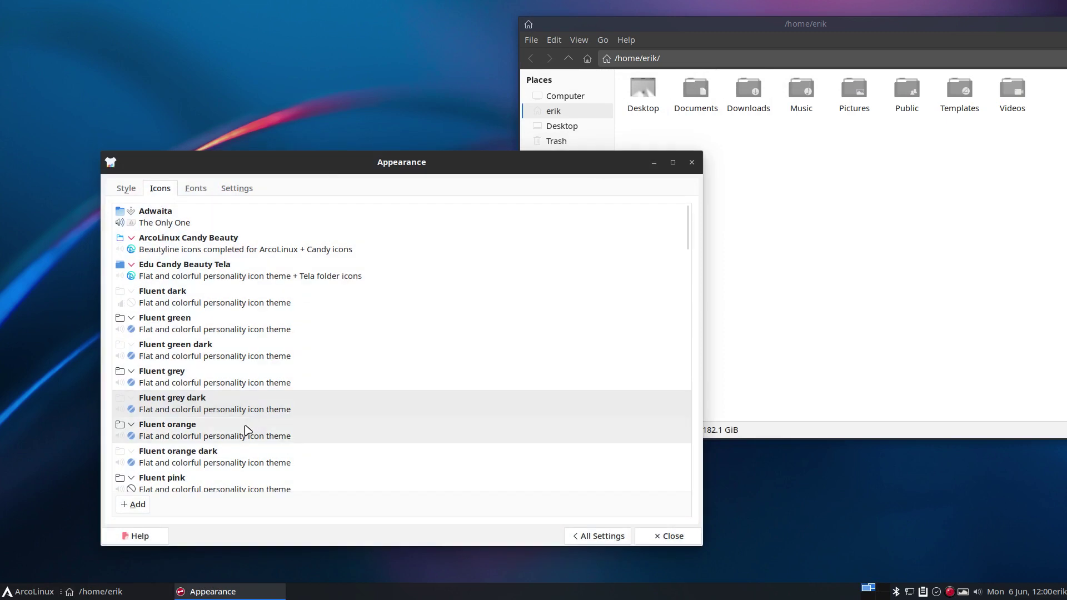
left_click(198, 303)
left_click(197, 319)
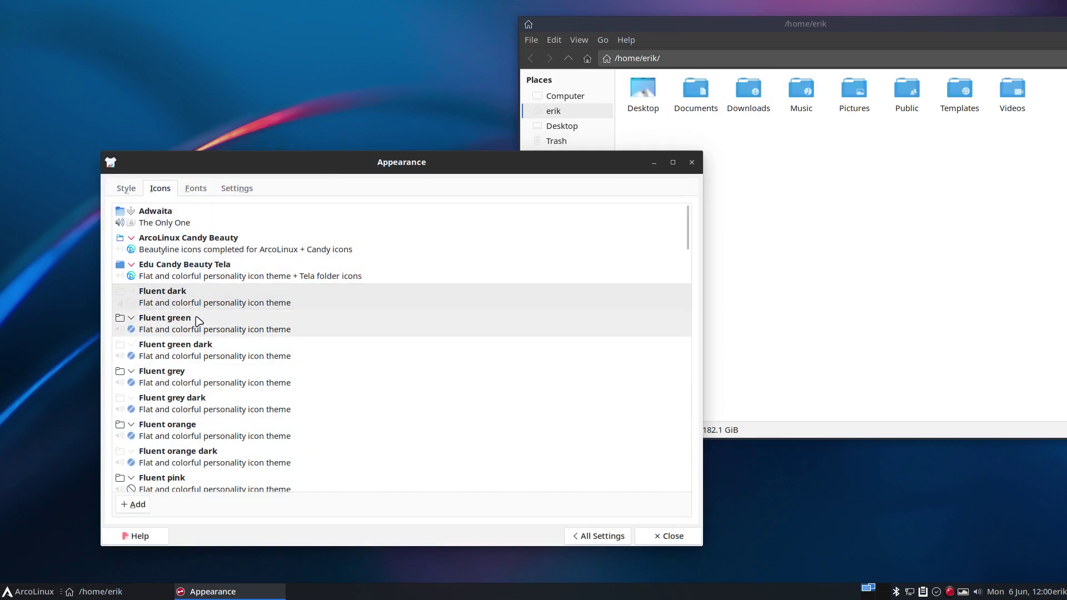
left_click(203, 338)
left_click(210, 373)
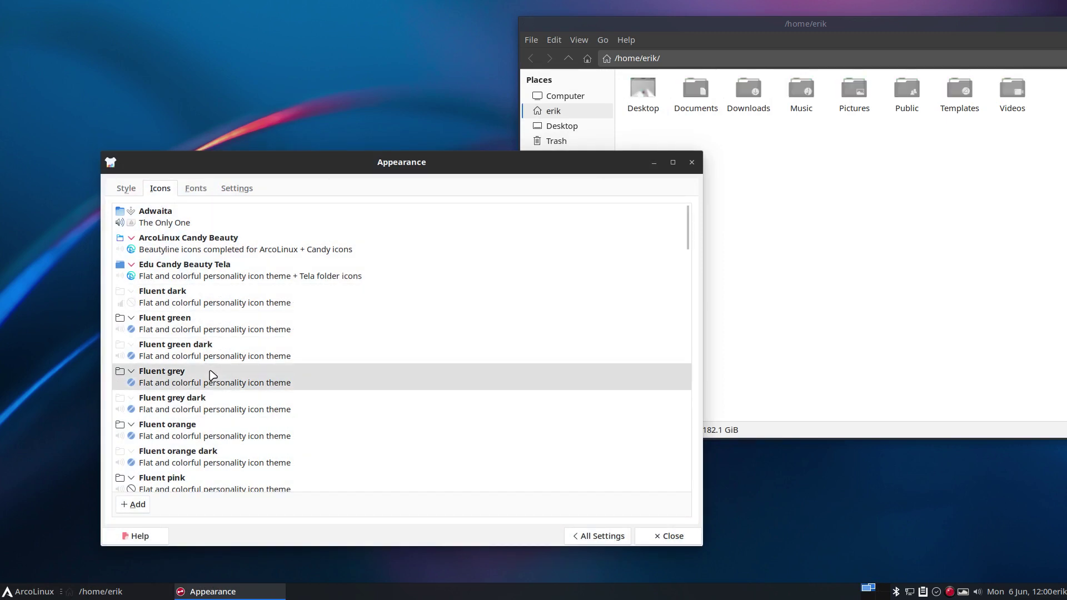
left_click(222, 412)
left_click(224, 430)
left_click(228, 456)
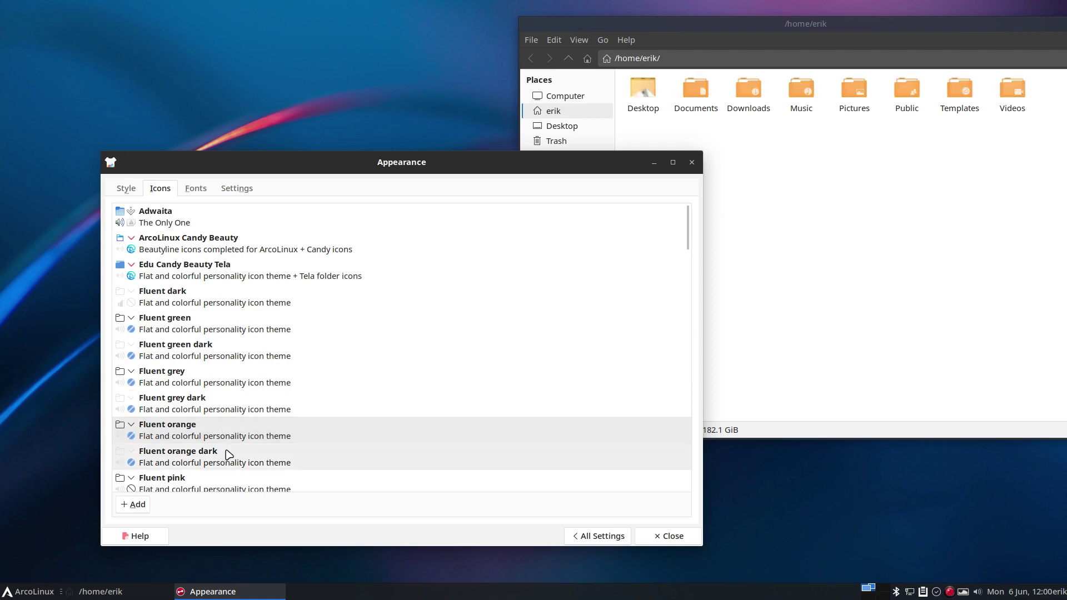
left_click(231, 479)
- Continue with the Fluent pink dark, purple and purple dark icon themes
scroll(236, 476, "down", 1)
scroll(240, 476, "down", 1)
left_click(211, 449)
left_click(223, 464)
scroll(241, 457, "down", 2)
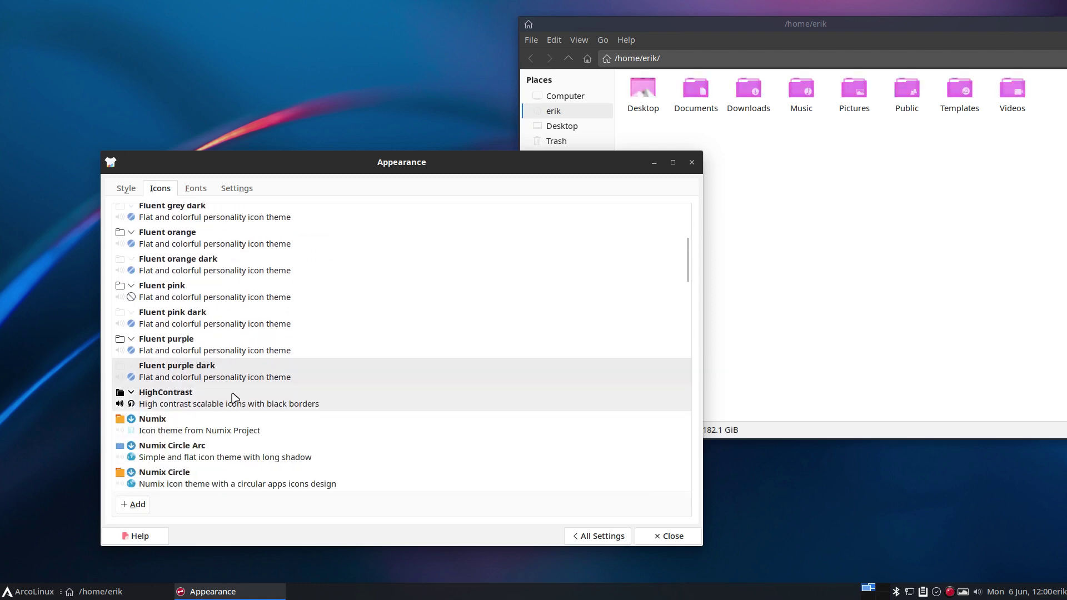
left_click(222, 375)
- Arrow back to Fluent dark icons, comparing with Fluent green, then show the Style tab
key("Up")
key("Up")
key("Up")
key("Up")
key("Up")
key("Up")
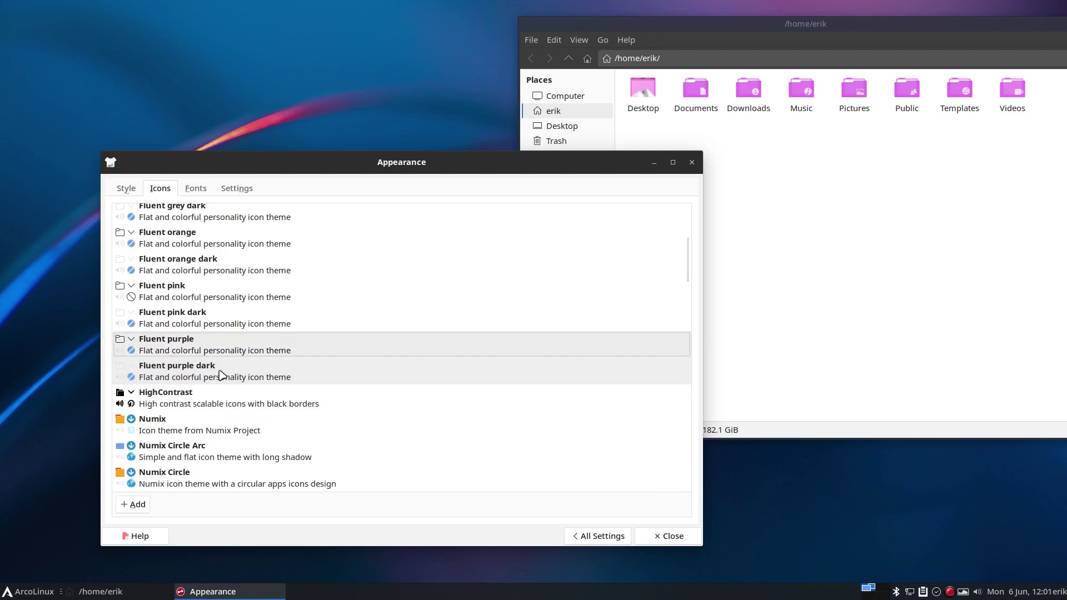
key("Up")
key("Up")
key("Up")
key("Up")
key("Up")
key("Up")
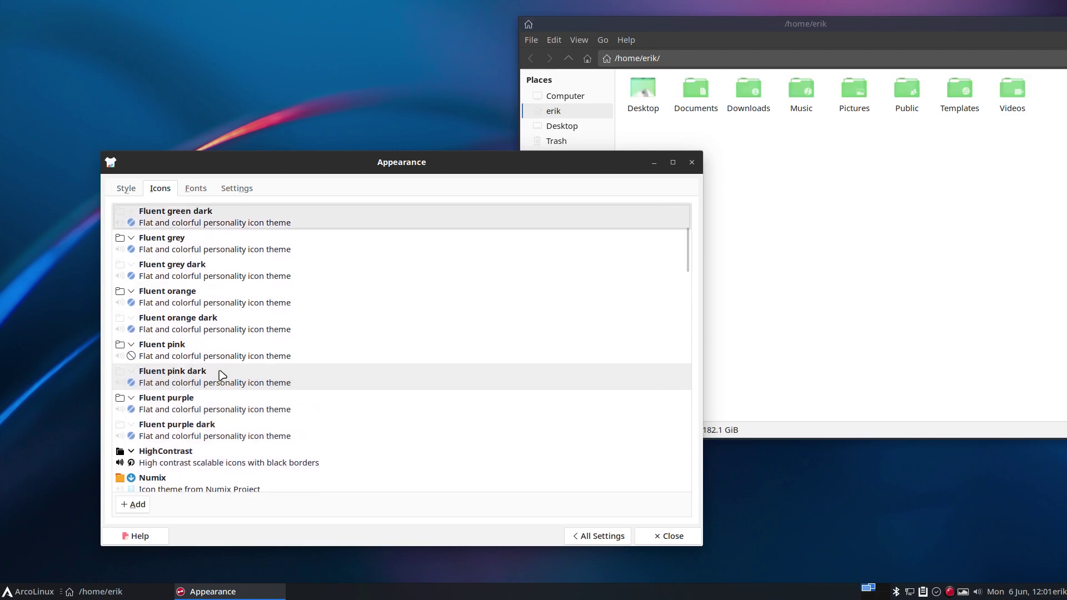
key("Down")
key("Down")
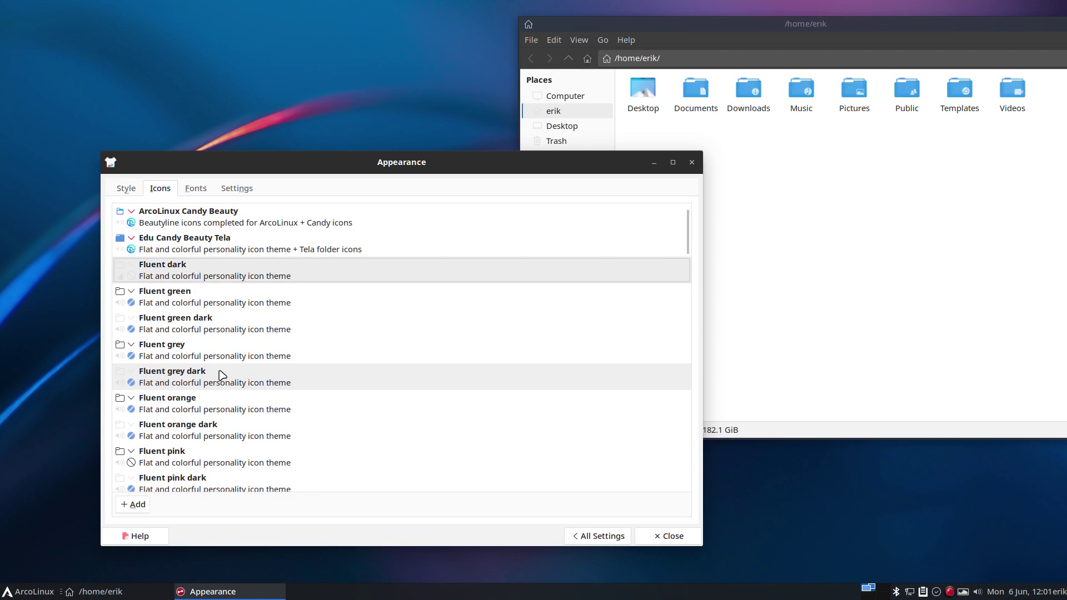
key("Down")
key("Up")
key("Down")
key("Up")
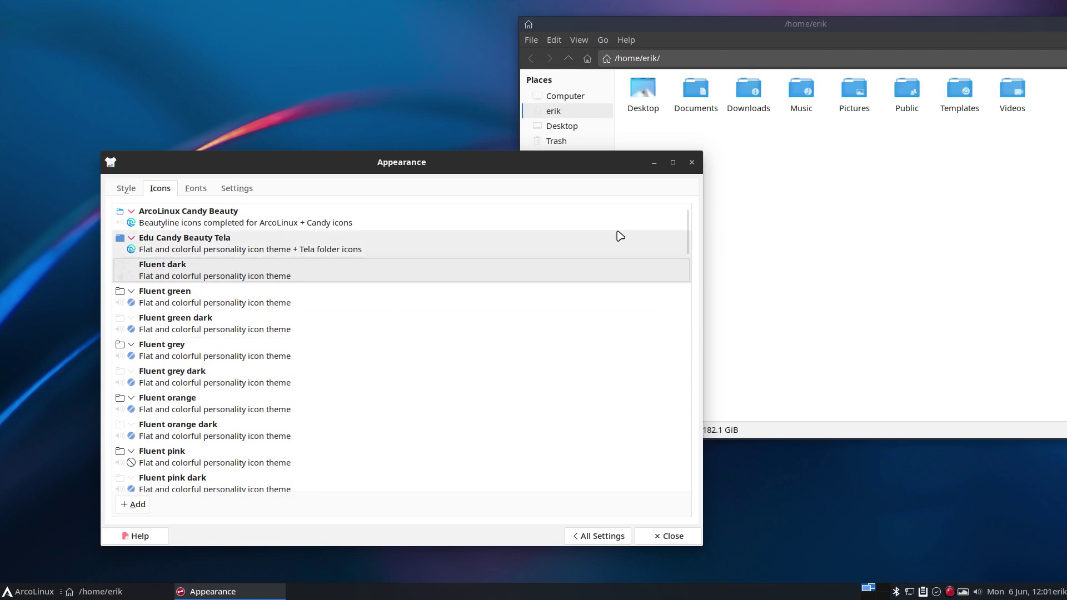
left_click(132, 195)
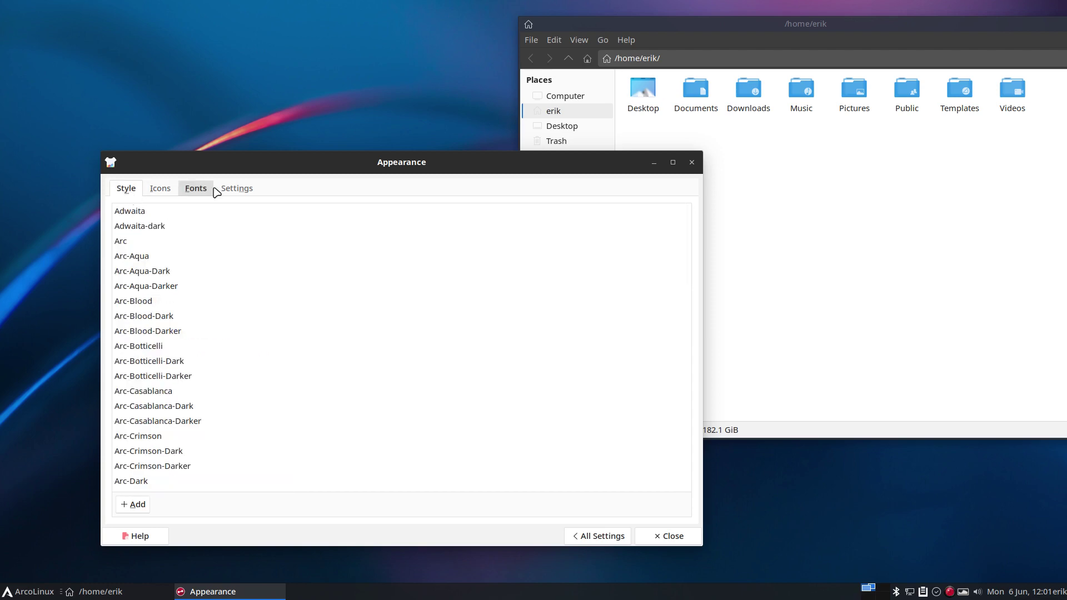
- Preview the plain Fluent, Fluent-dark, Fluent-dark-compact and Fluent-green styles
left_click_drag(241, 172, 240, 89)
scroll(172, 289, "down", 4)
scroll(173, 289, "down", 15)
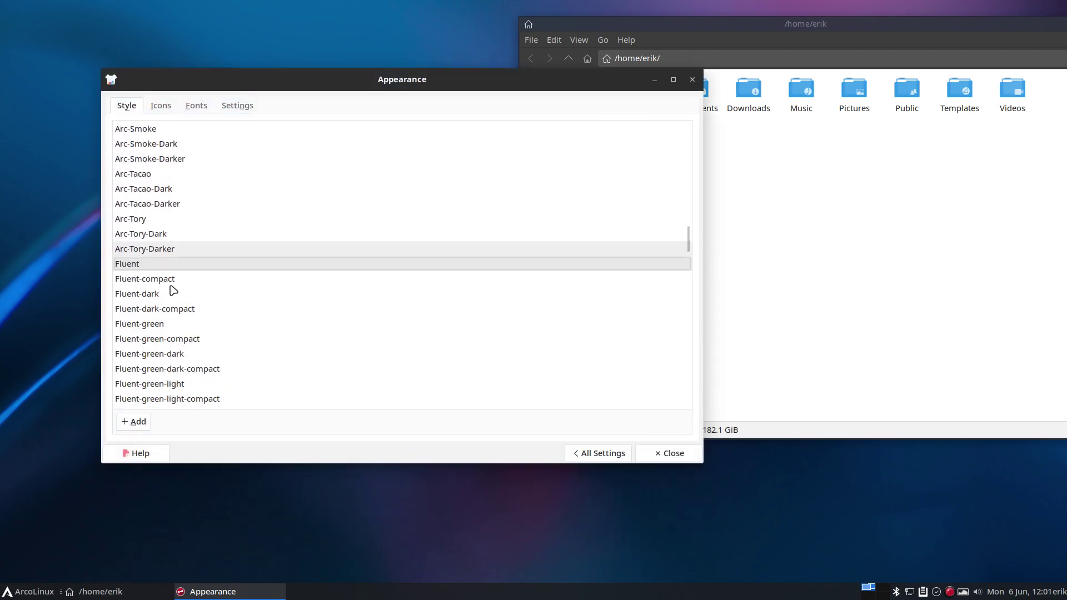
scroll(173, 286, "up", 5)
scroll(172, 280, "up", 3)
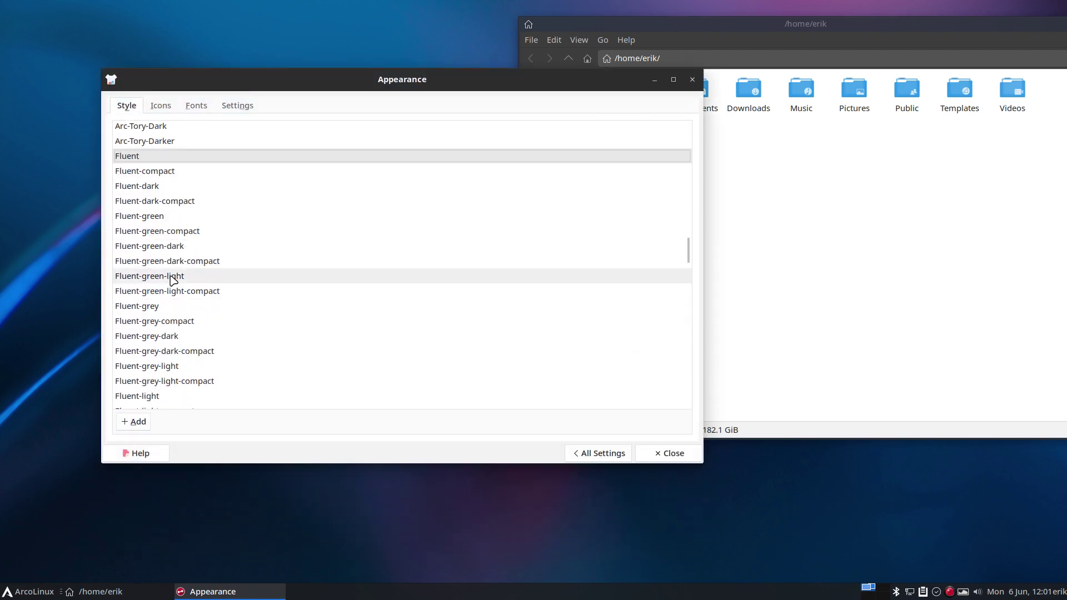
left_click(155, 159)
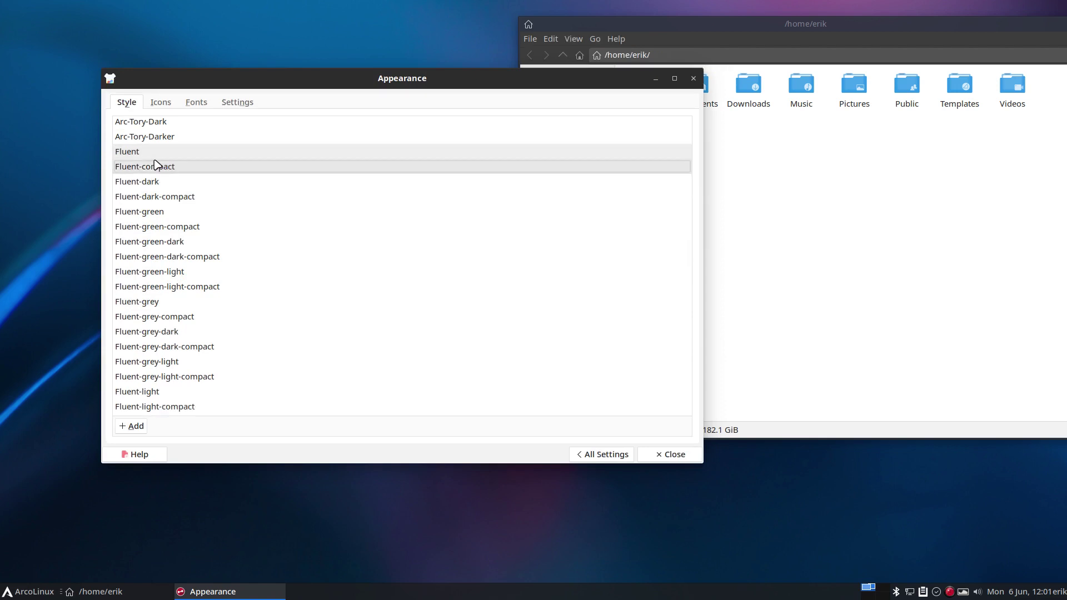
key("Down")
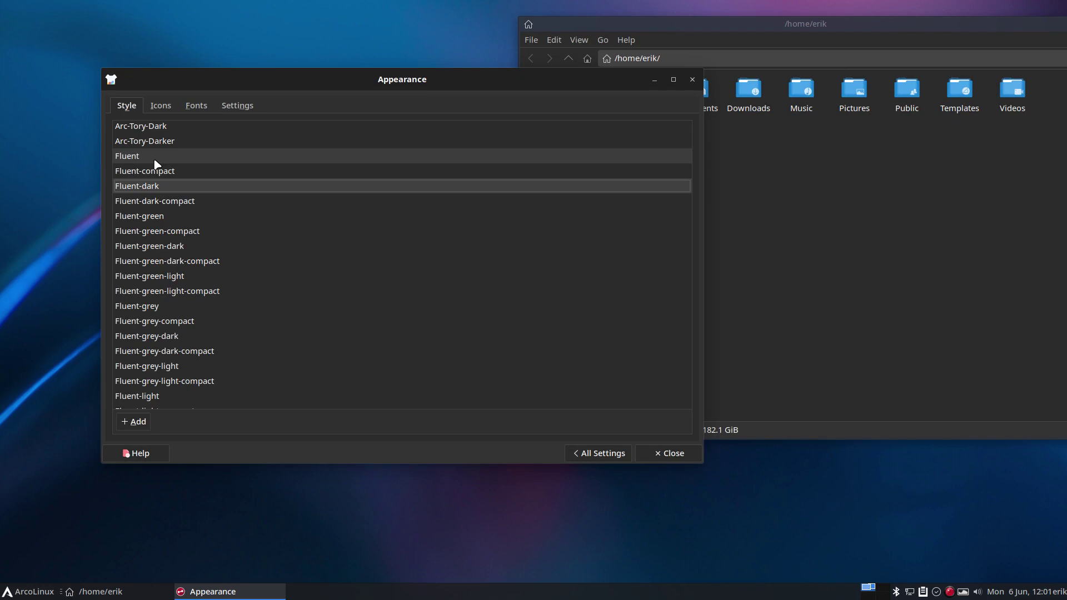
key("Down")
key("Down")
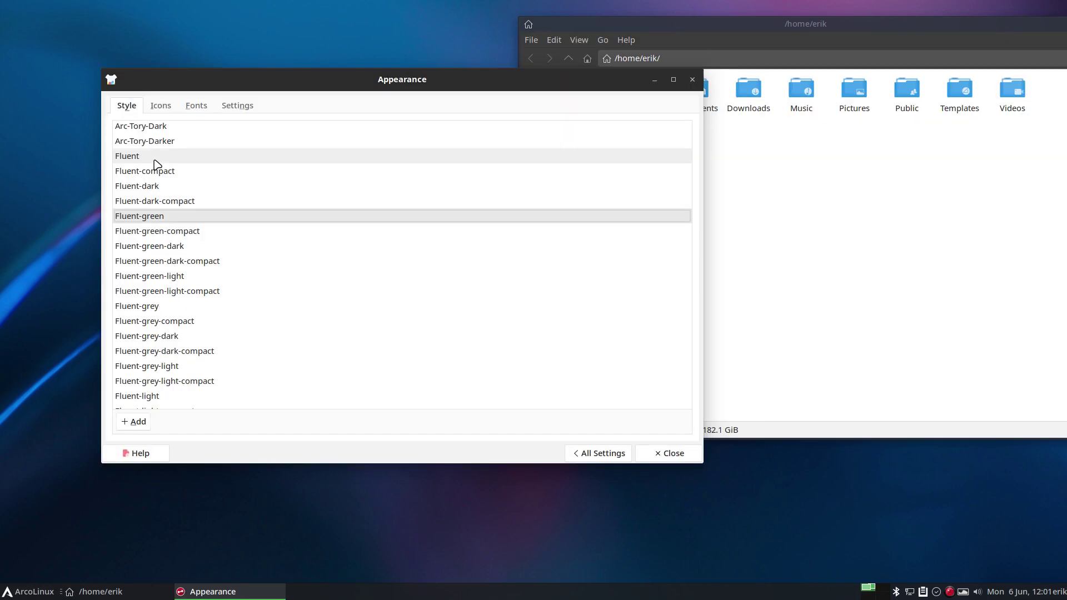
key("Down")
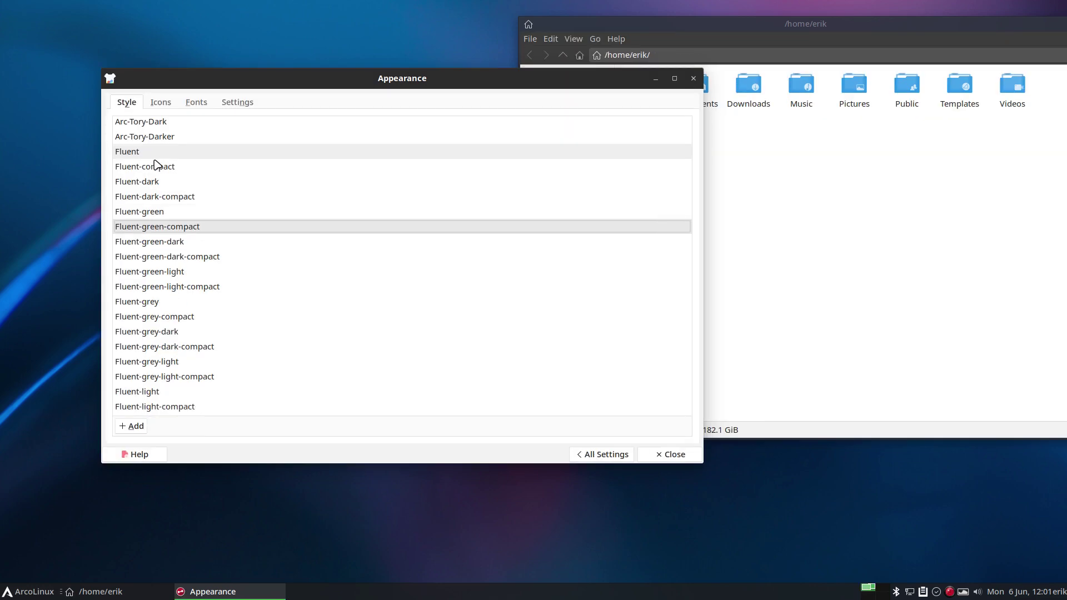
- Apply Fluent-green-dark and check it in the application menu and Thunar's menus
left_click(27, 591)
left_click(60, 487)
left_click(42, 411)
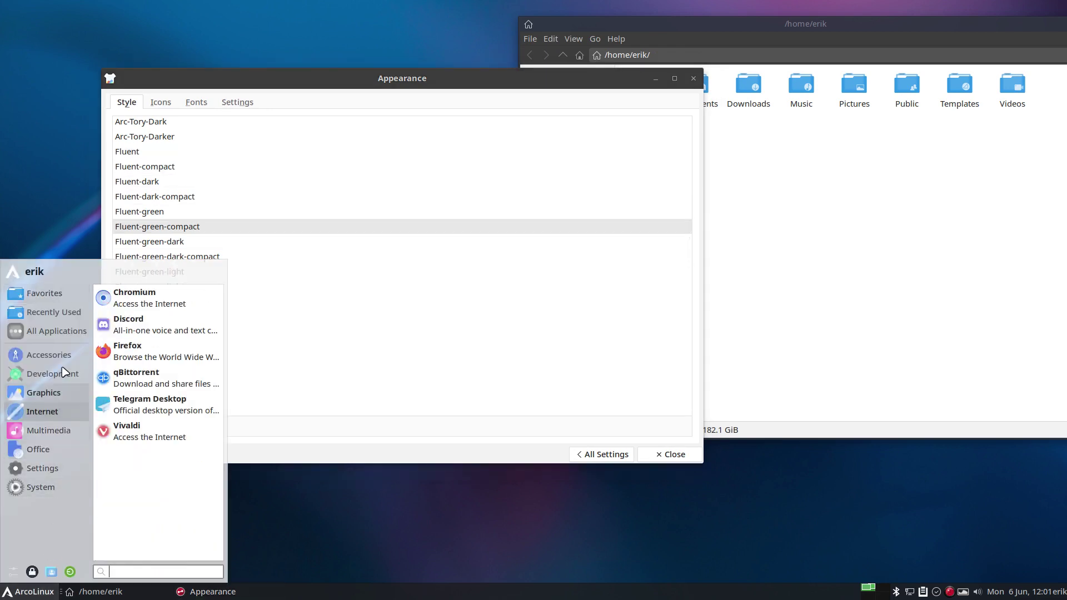
left_click(182, 242)
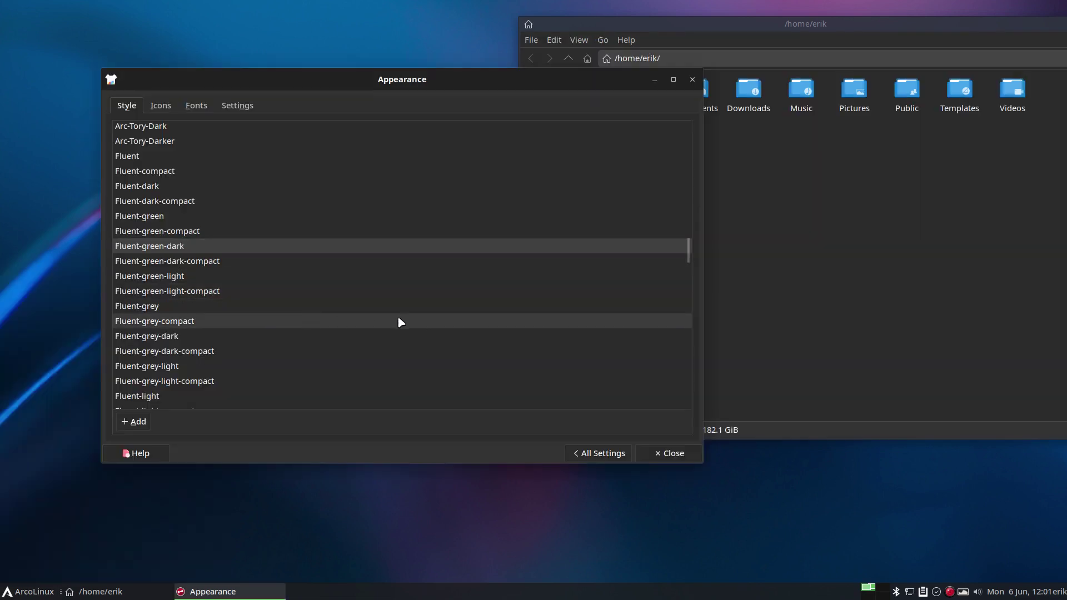
left_click(531, 40)
mouse_move(555, 41)
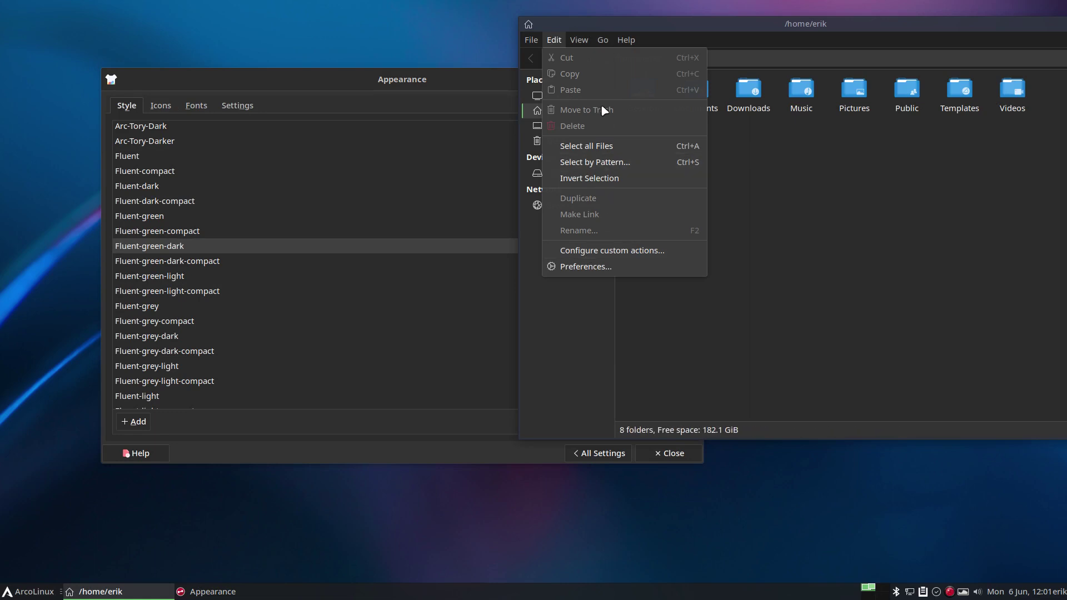
left_click(33, 593)
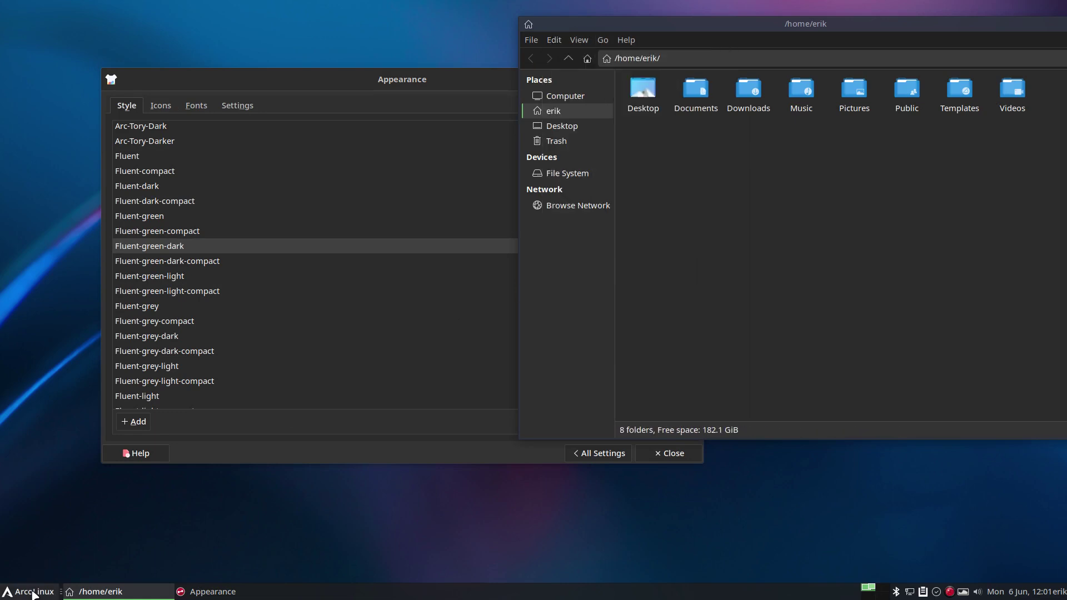
left_click(33, 593)
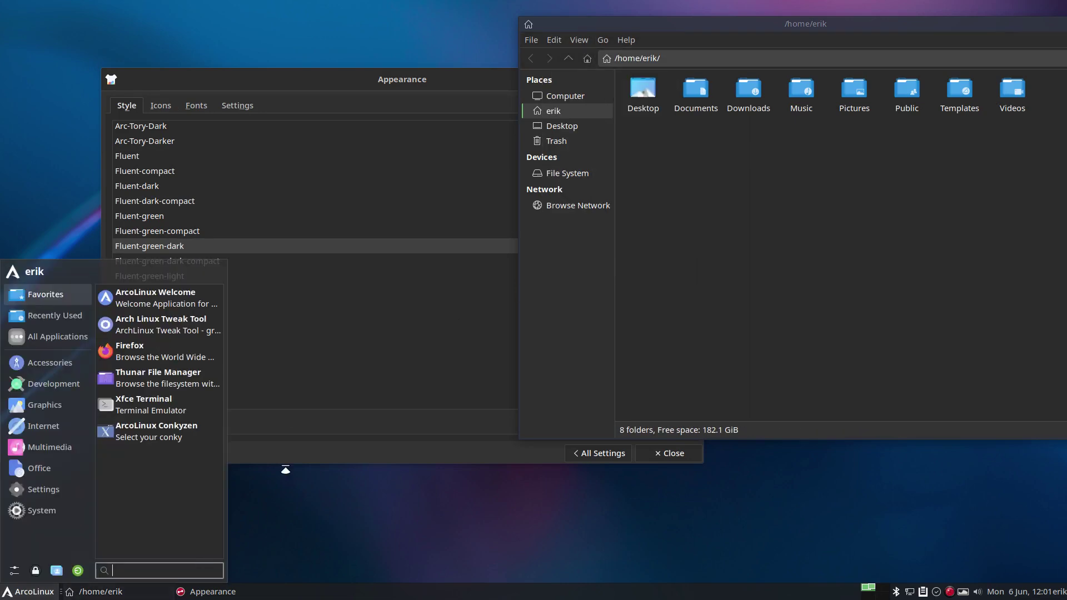
left_click(250, 245)
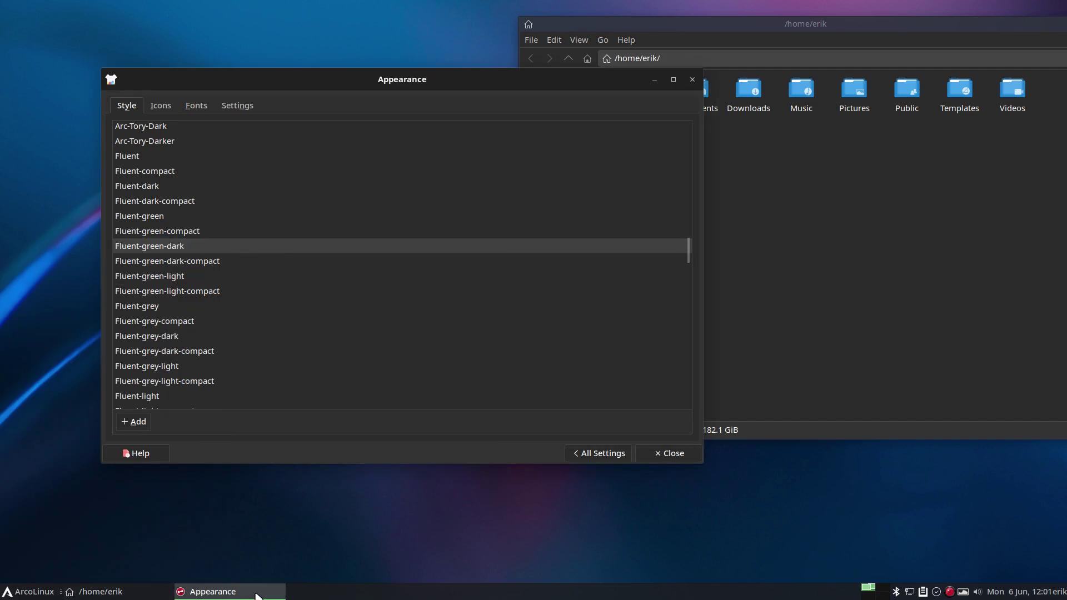
- Preview Fluent-green-light, -light-compact, Fluent-grey, -compact and -light, ending on Fluent-grey-dark
left_click(155, 275)
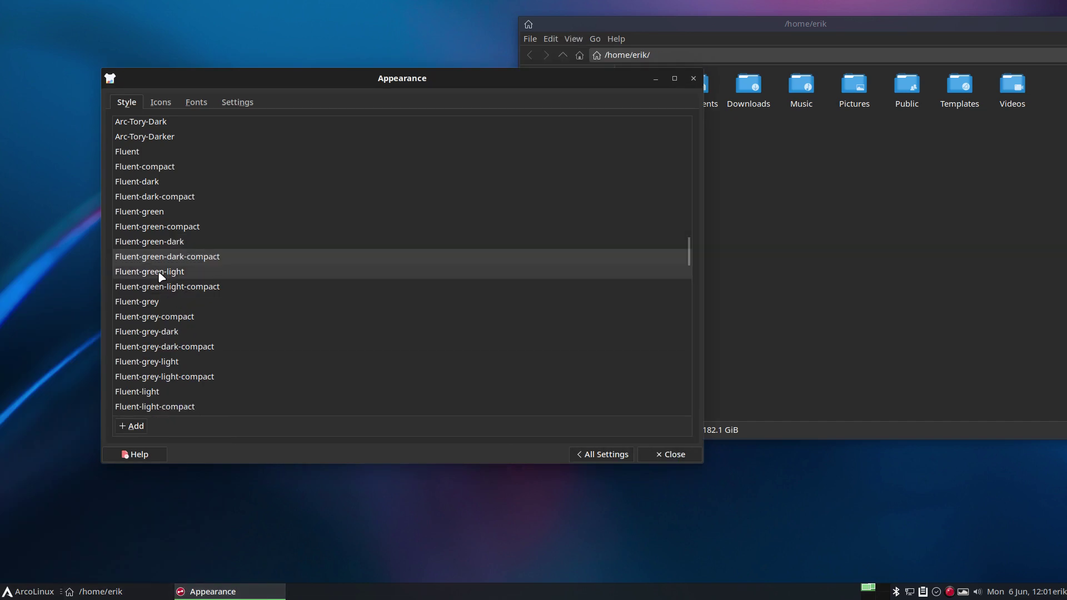
left_click(169, 291)
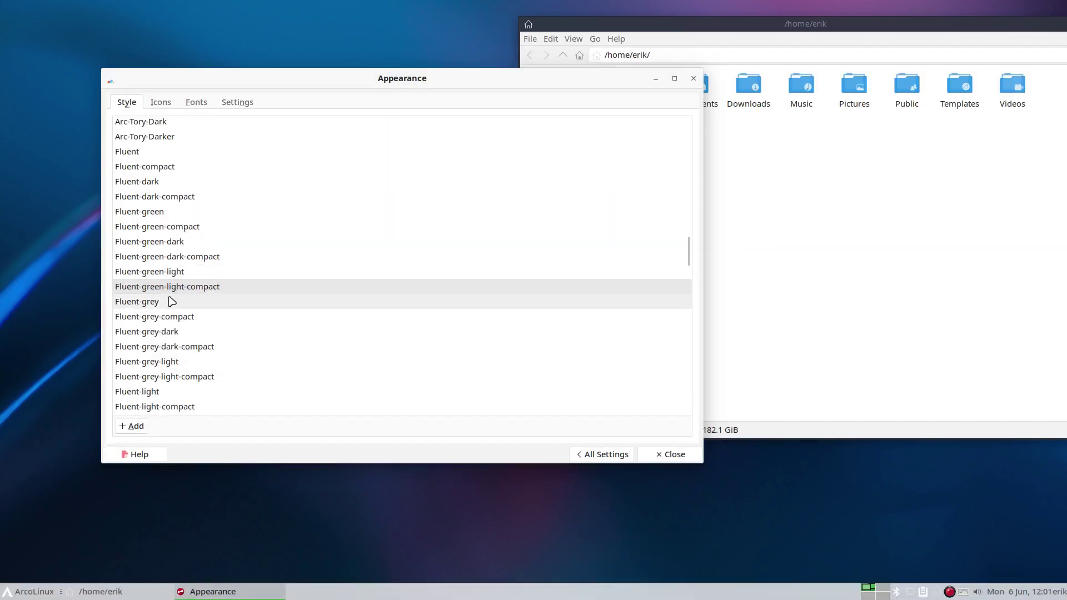
left_click(165, 303)
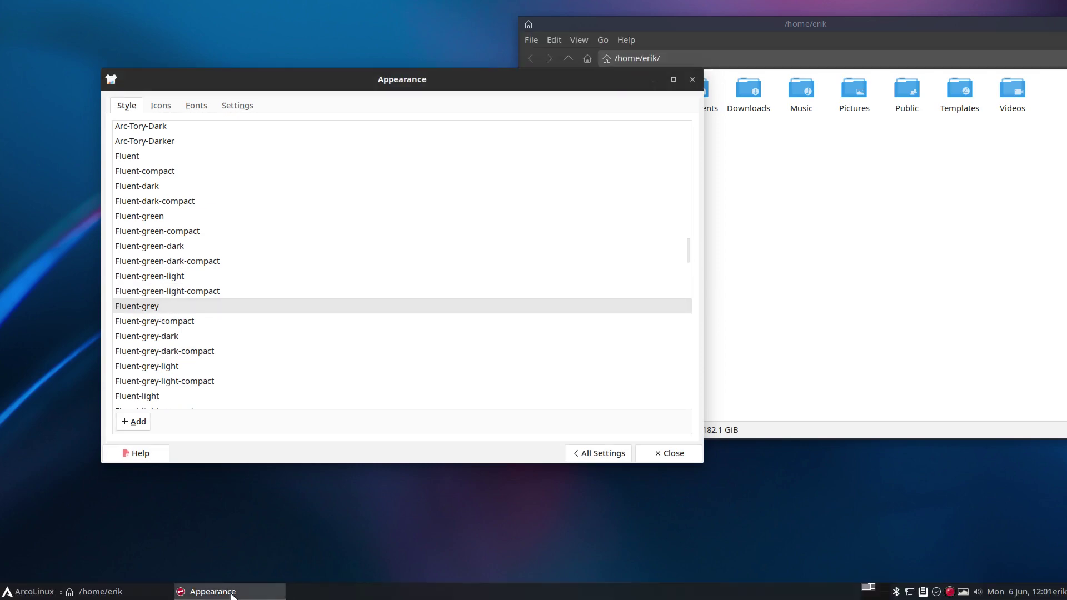
left_click(172, 321)
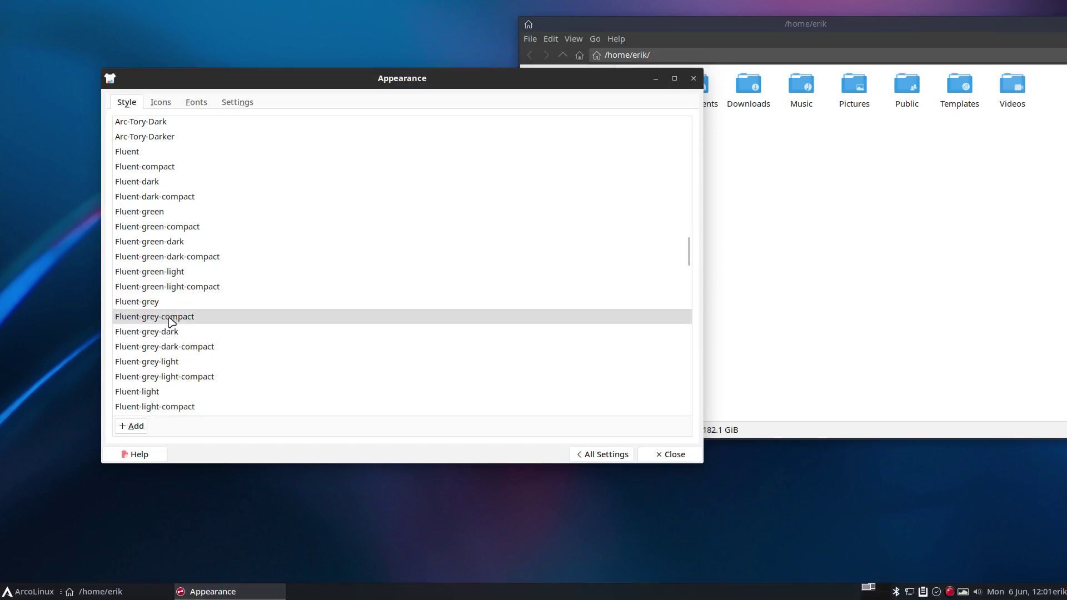
key("Down")
key("Down")
key("Down")
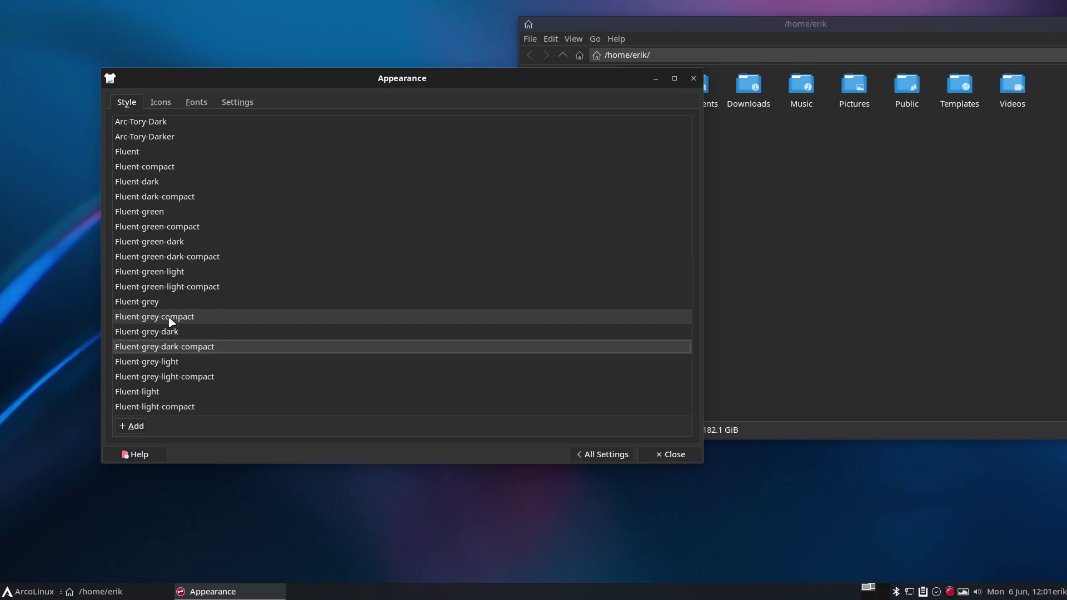
key("Down")
key("Down")
key("Down")
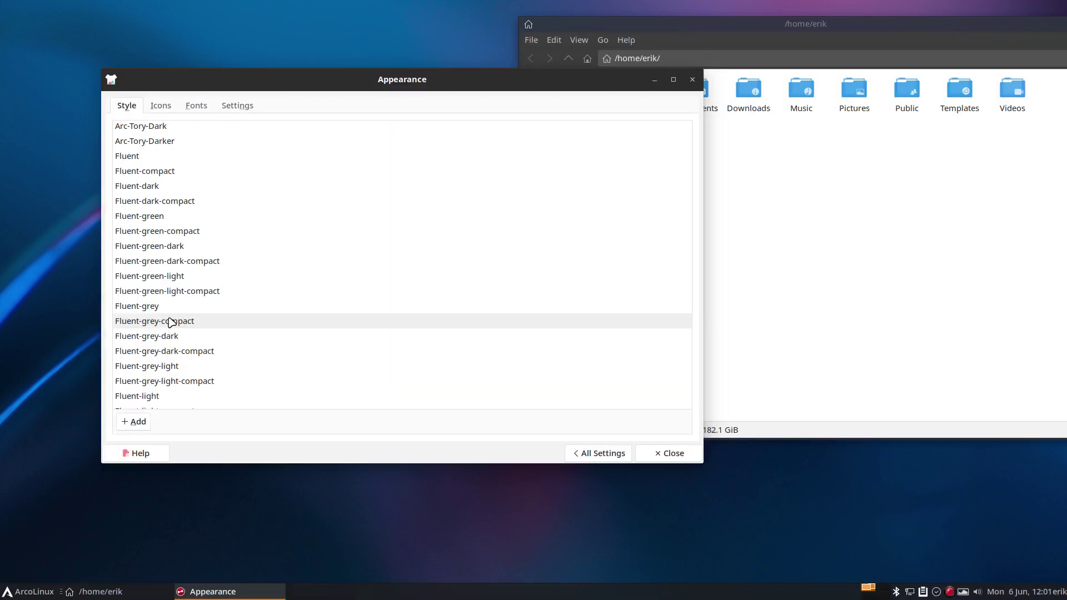
left_click(170, 321)
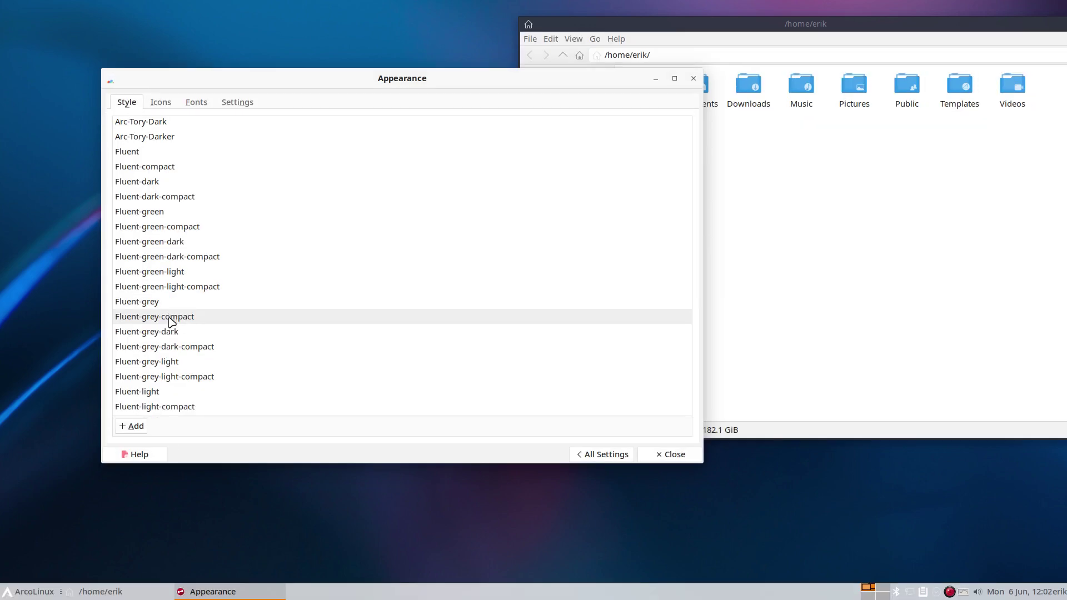
left_click(172, 333)
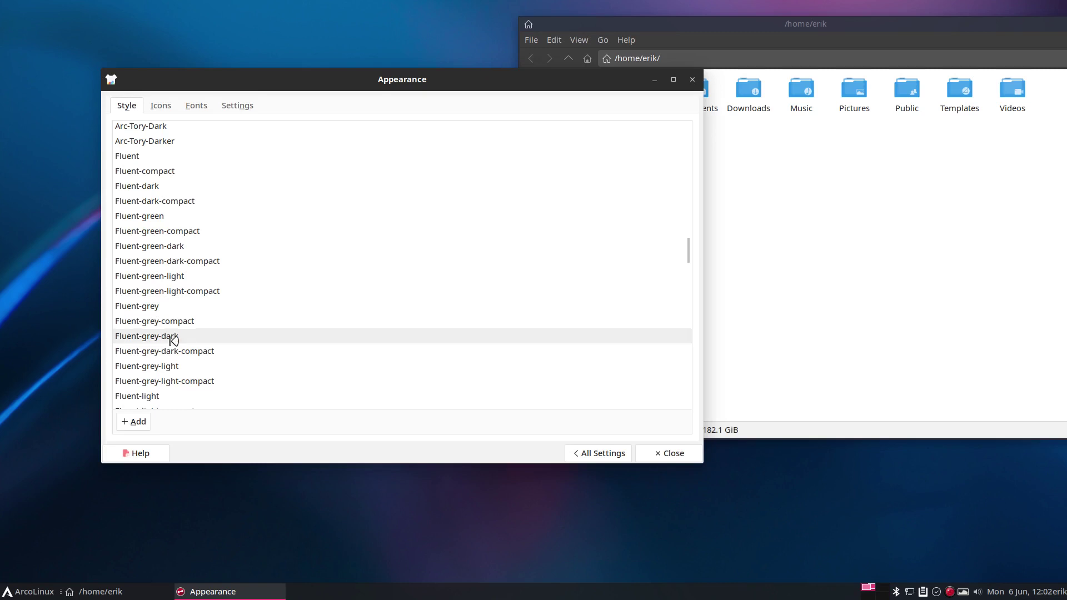
scroll(173, 340, "down", 5)
- Preview Fluent-pink, the Fluent-red variants and the Fluent-round compact and dark styles
left_click(194, 341)
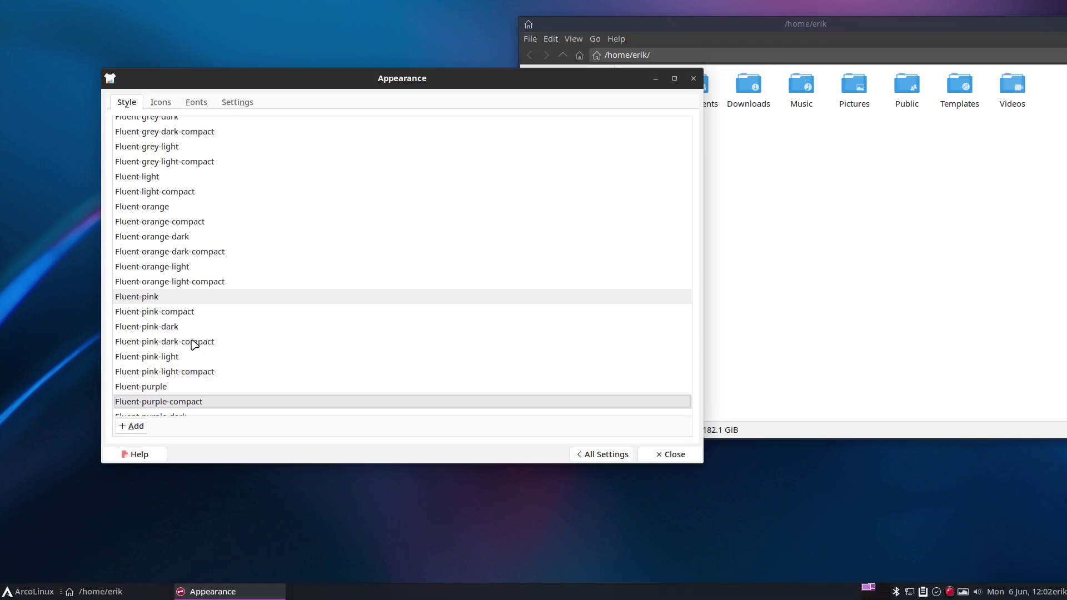
scroll(194, 345, "down", 6)
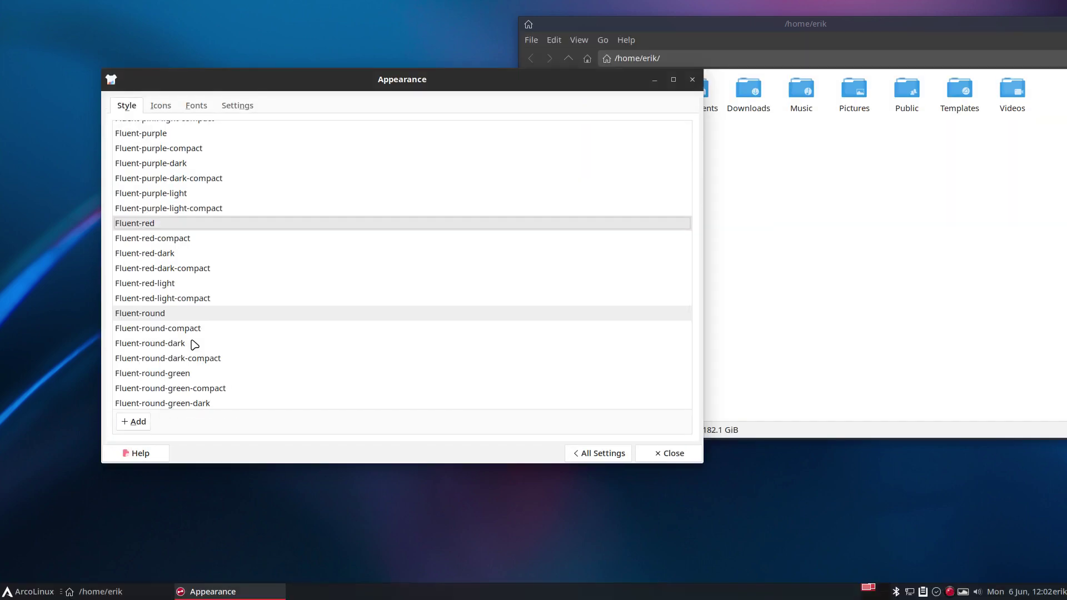
key("Down")
key("Down")
key("Down")
key("Down")
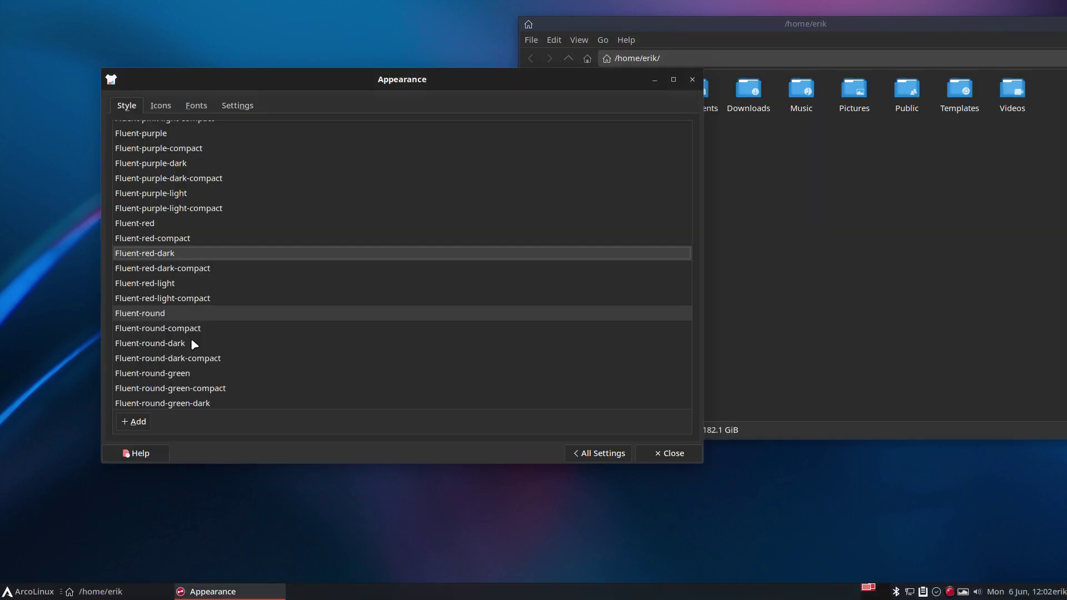
key("Down")
key("Down")
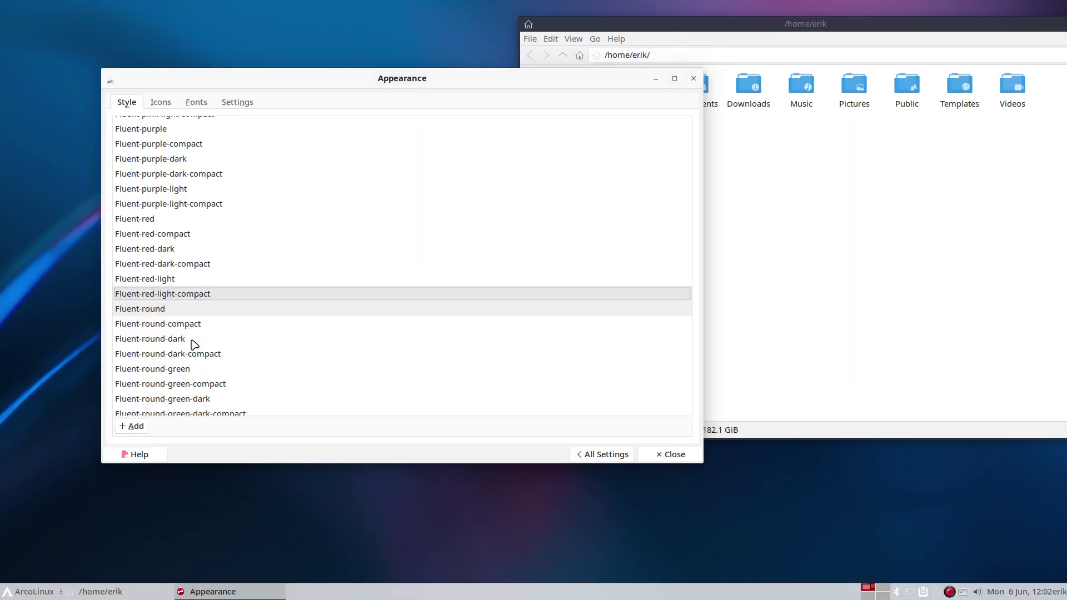
key("Down")
key("Down")
key("Down")
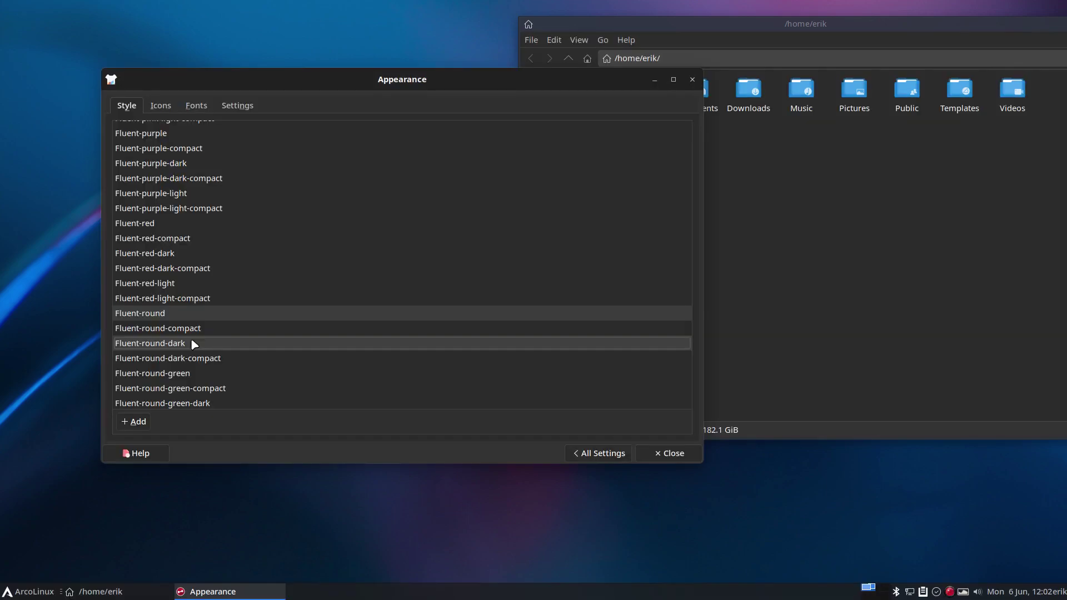
key("Down")
key("Down")
key("Down")
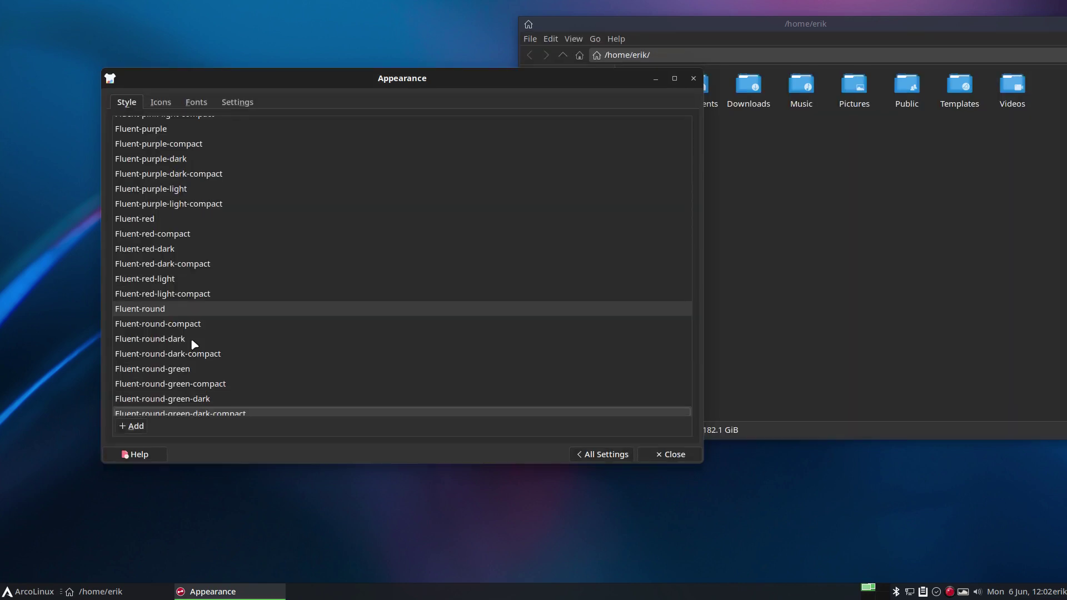
- Preview Fluent-round-green-dark-compact, -green-light, -green-light-compact, Fluent-round-grey and -grey-compact
scroll(220, 340, "down", 2)
left_click(219, 340)
scroll(220, 341, "down", 1)
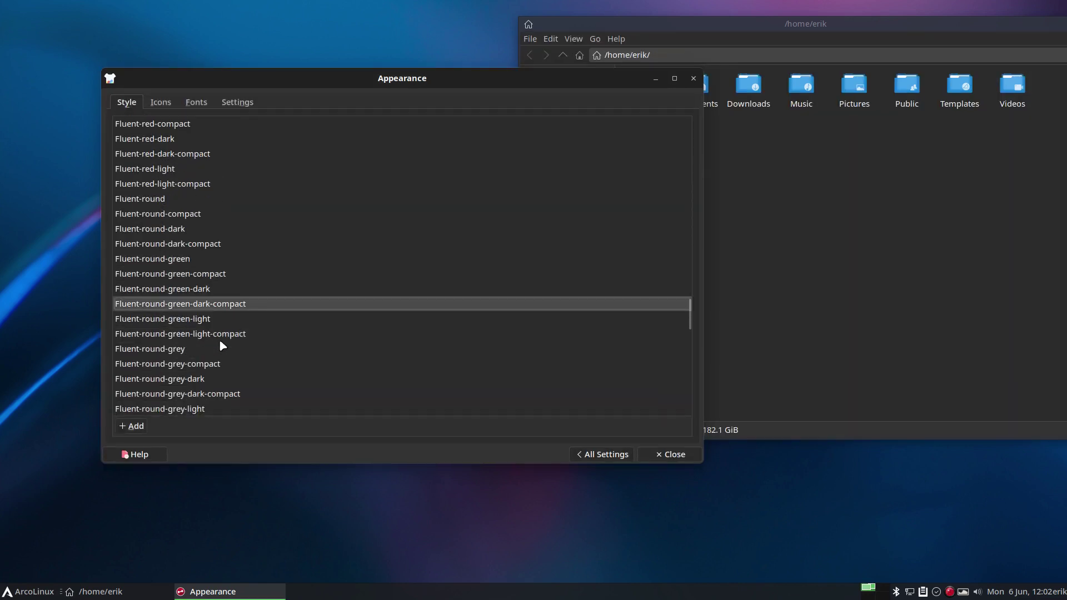
key("Down")
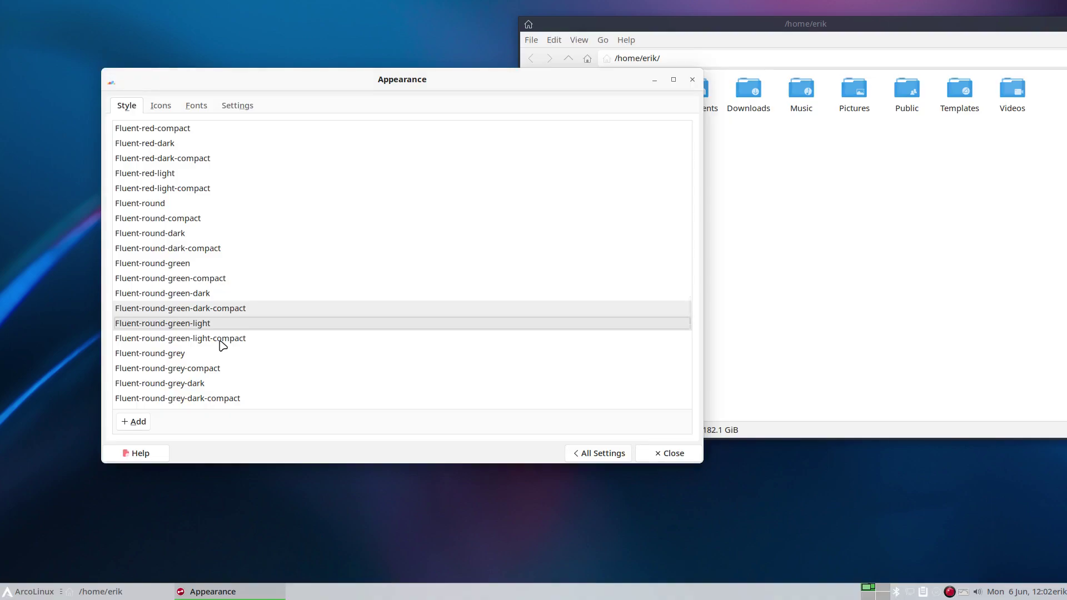
key("Down")
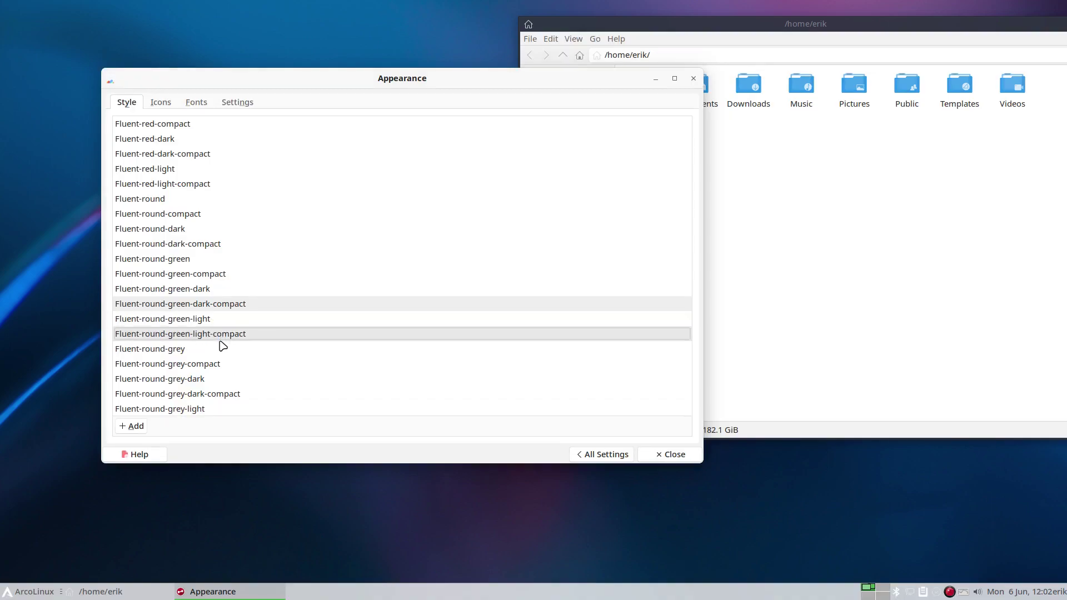
key("Down")
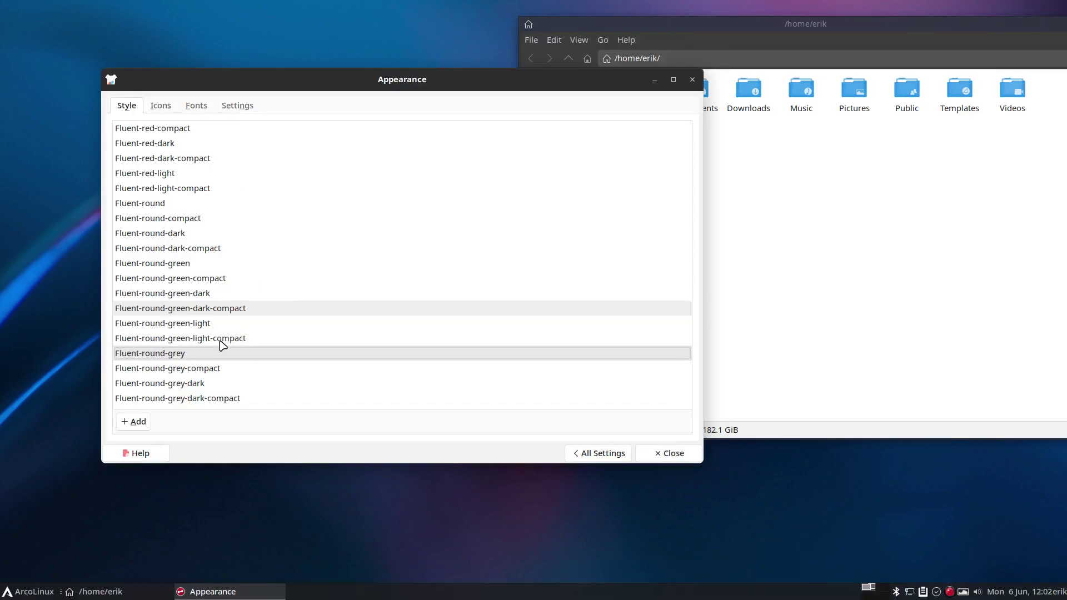
key("Down")
key("Down")
key("Down")
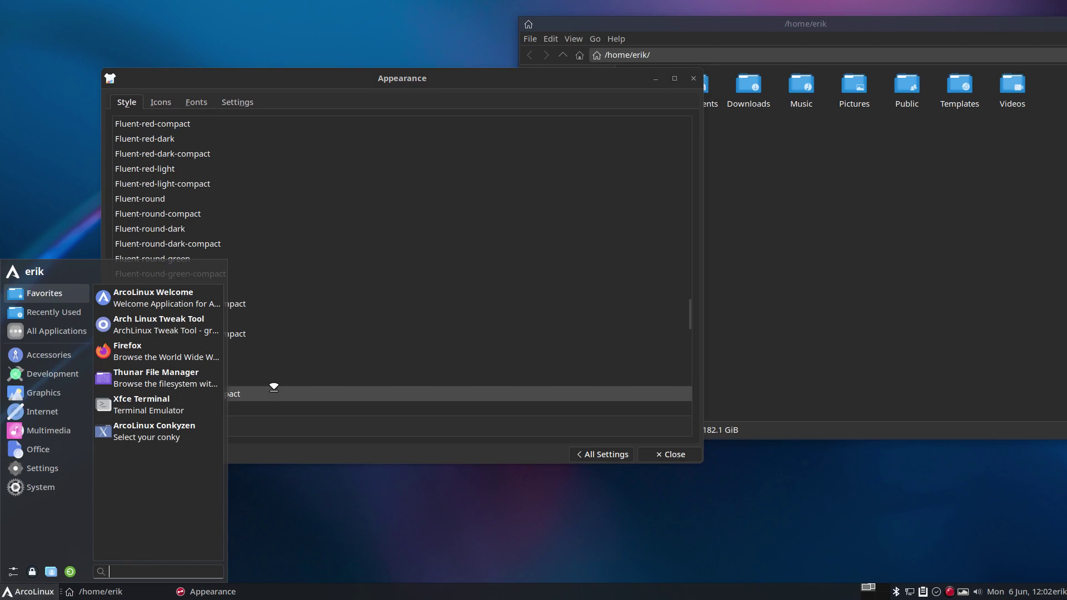
- Apply Fluent-round-grey-light, check the menu, then try -grey-light-compact and Fluent-round-light-compact
left_click(276, 403)
left_click(248, 407)
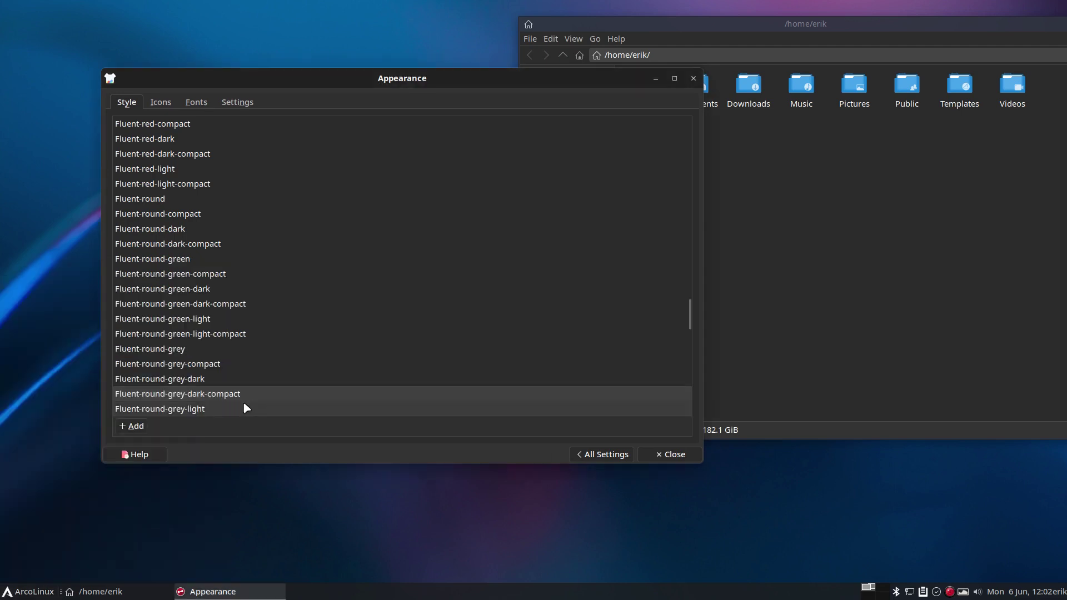
key("super")
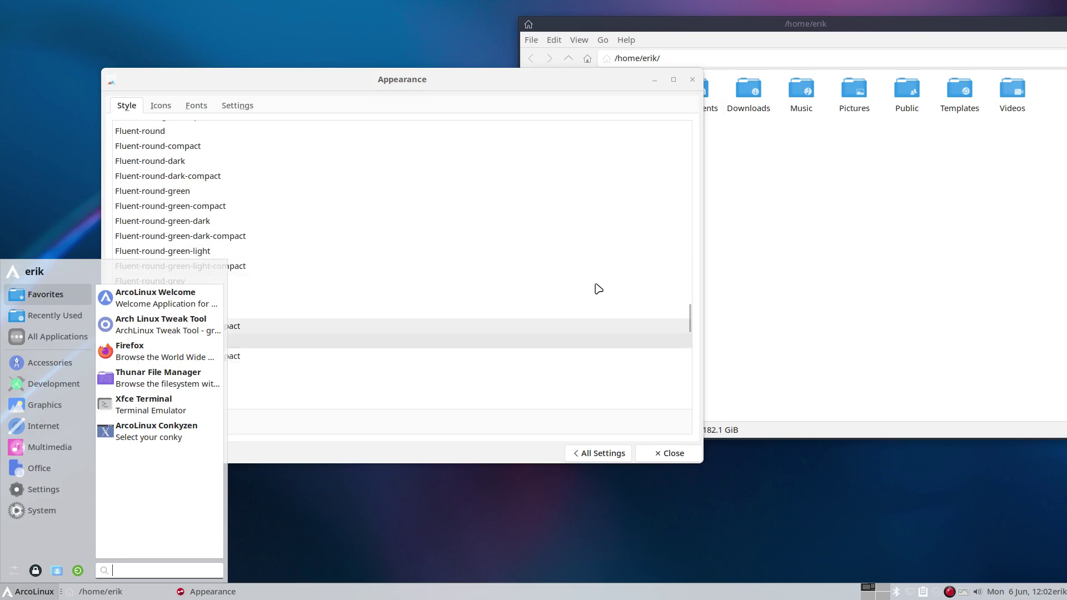
left_click(336, 342)
left_click(190, 358)
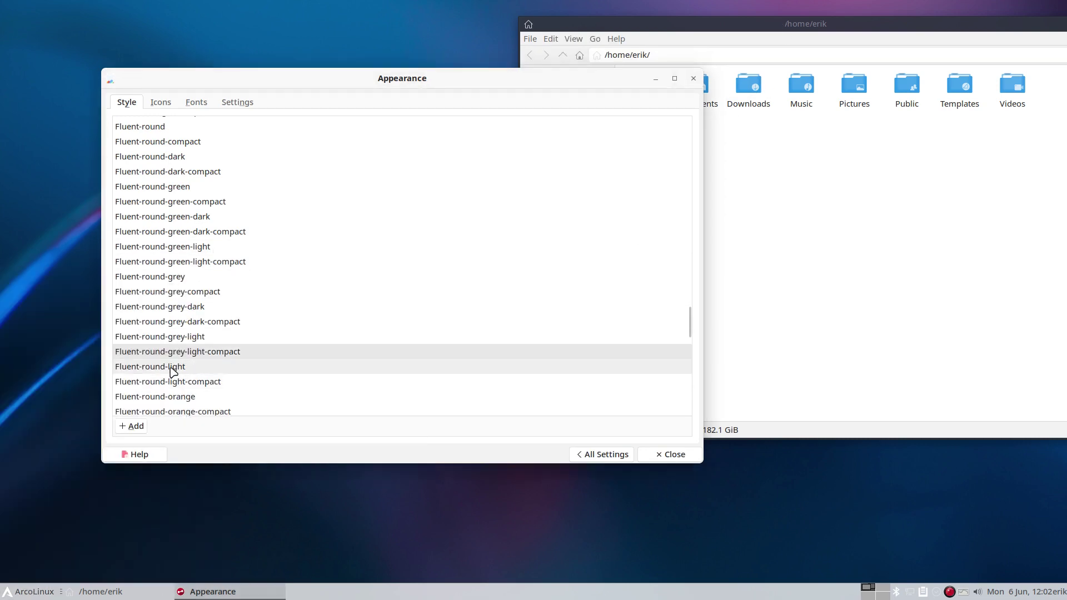
left_click(175, 383)
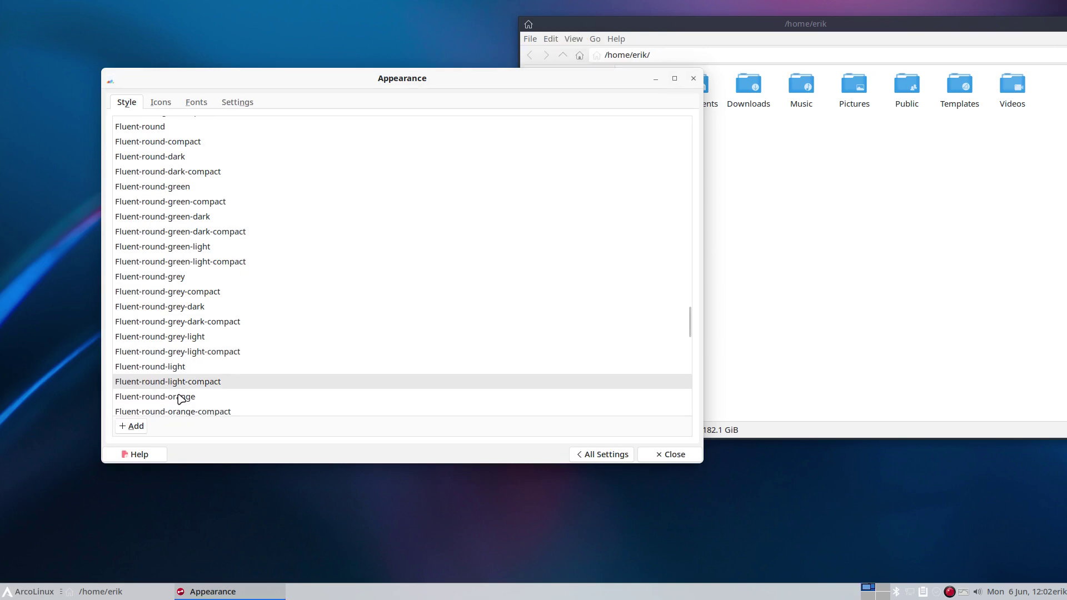
- Preview the Fluent-round-orange variants (compact, dark, dark-compact, light, light-compact), then Fluent-round-pink-dark
left_click(179, 395)
left_click(185, 343)
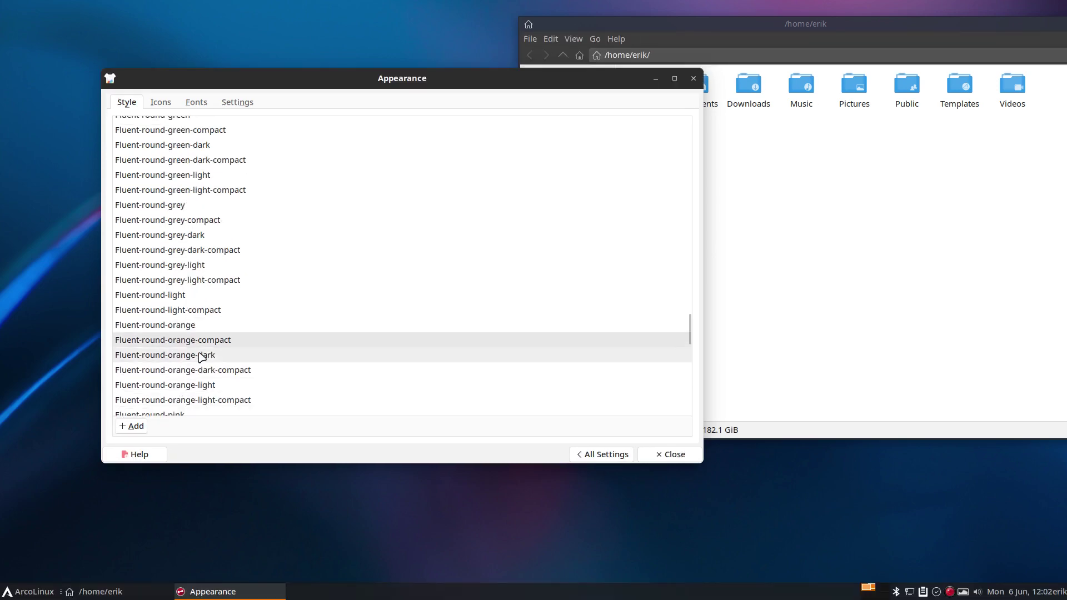
left_click(208, 358)
left_click(221, 371)
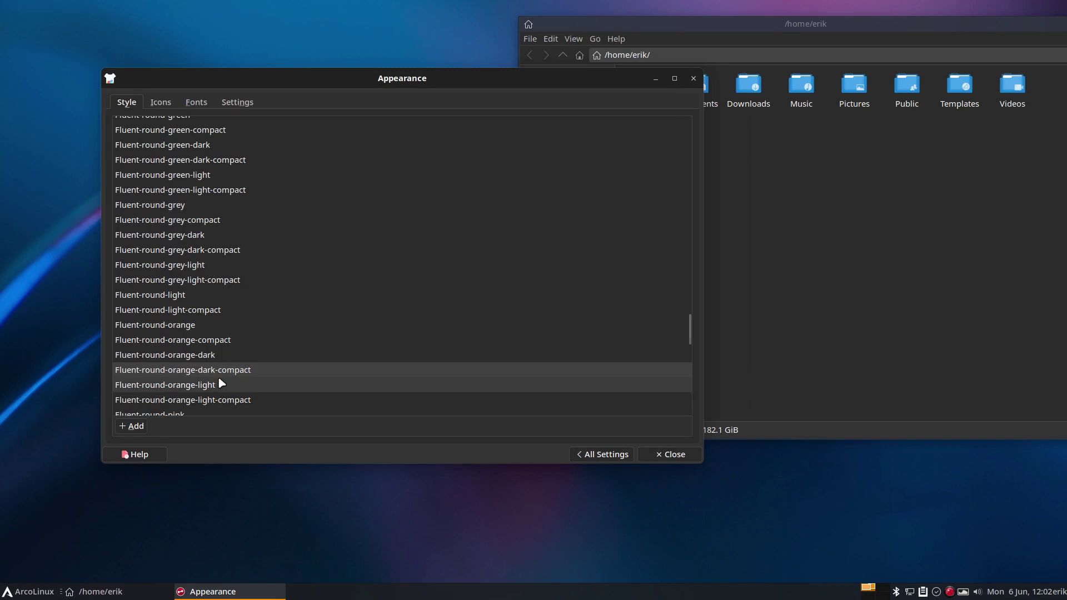
left_click(222, 383)
left_click(195, 295)
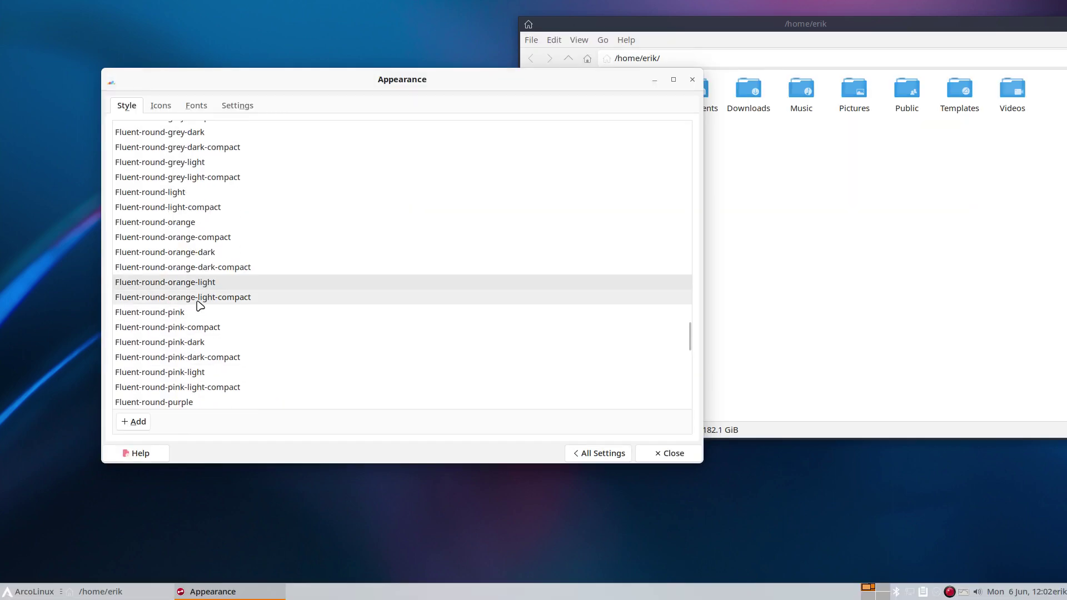
left_click(190, 336)
- Preview Fluent-round-yellow-light-compact, Fluent-teal with its menu look, Fluent-teal-dark-compact and -light-compact
scroll(191, 333, "down", 10)
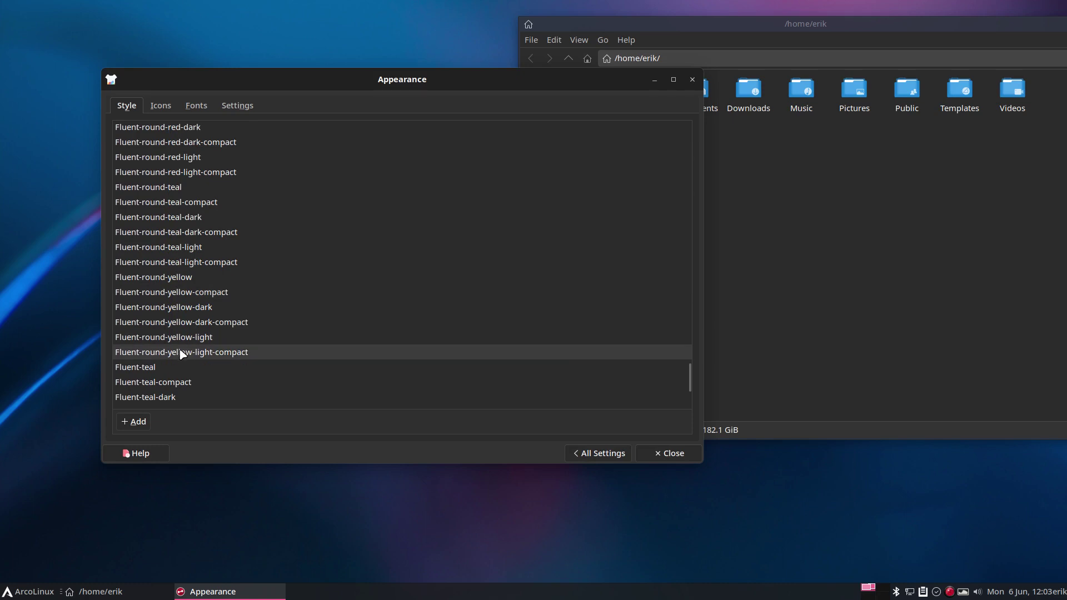
left_click(181, 352)
scroll(181, 353, "down", 4)
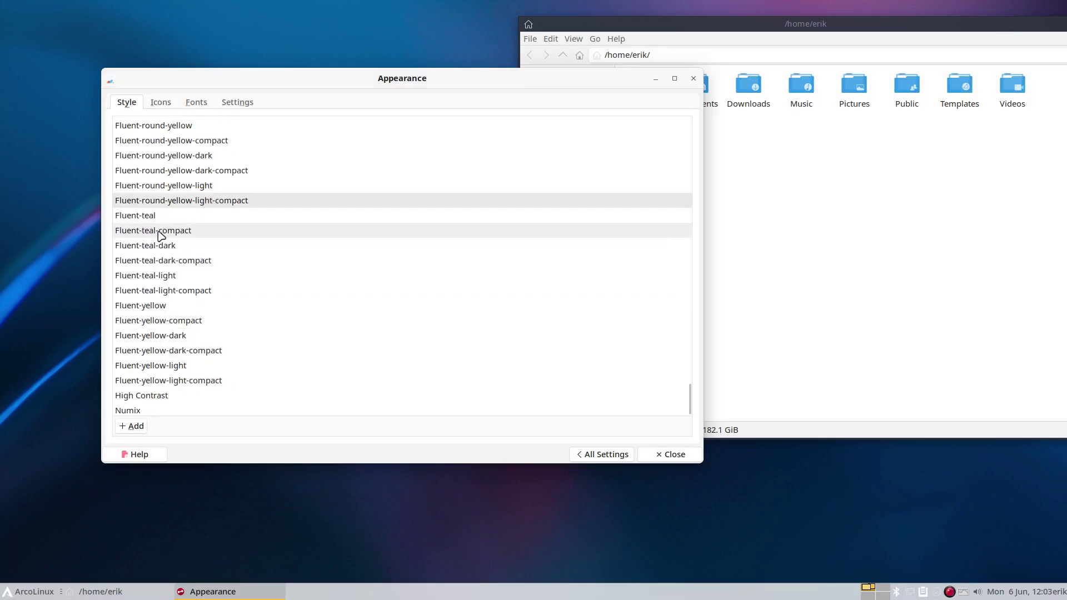
left_click(153, 220)
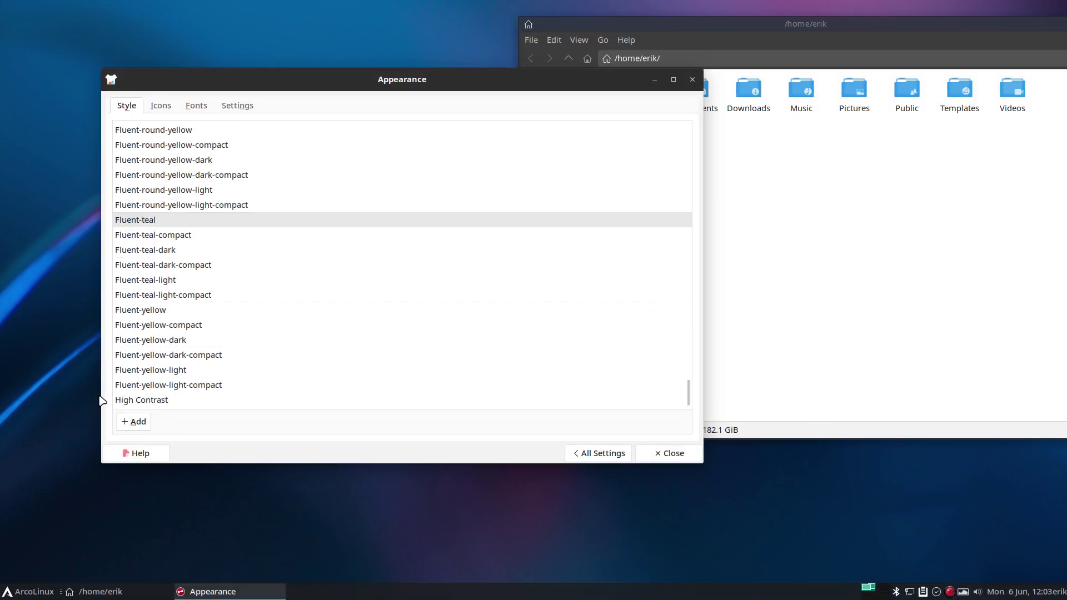
left_click(11, 594)
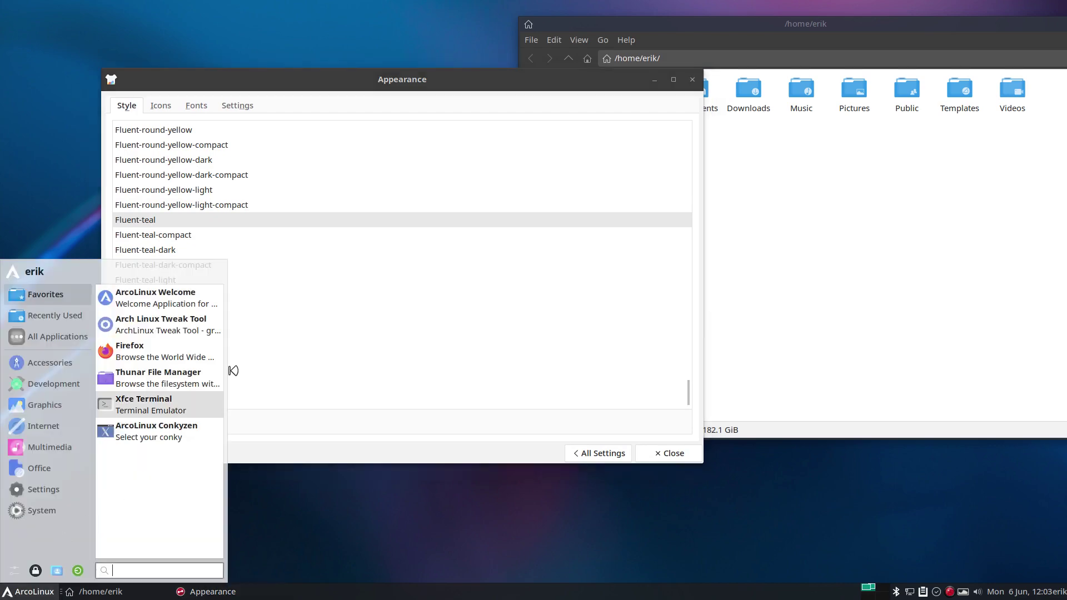
left_click(276, 339)
left_click(179, 264)
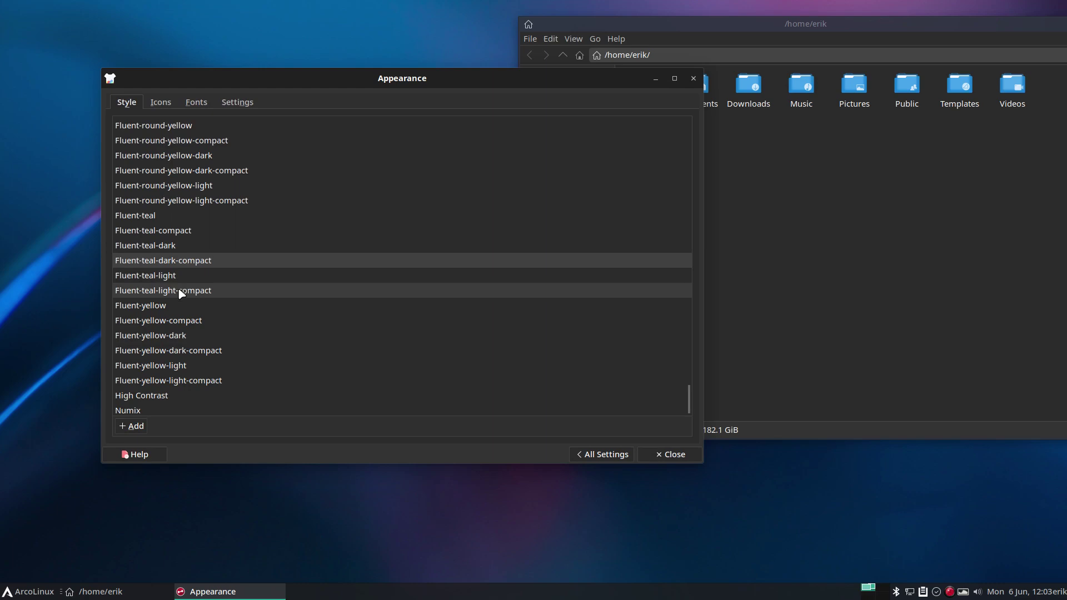
left_click(181, 289)
- Preview Fluent-yellow and its dark and light variants, ending on Fluent-yellow-light-compact
left_click(174, 309)
left_click(24, 596)
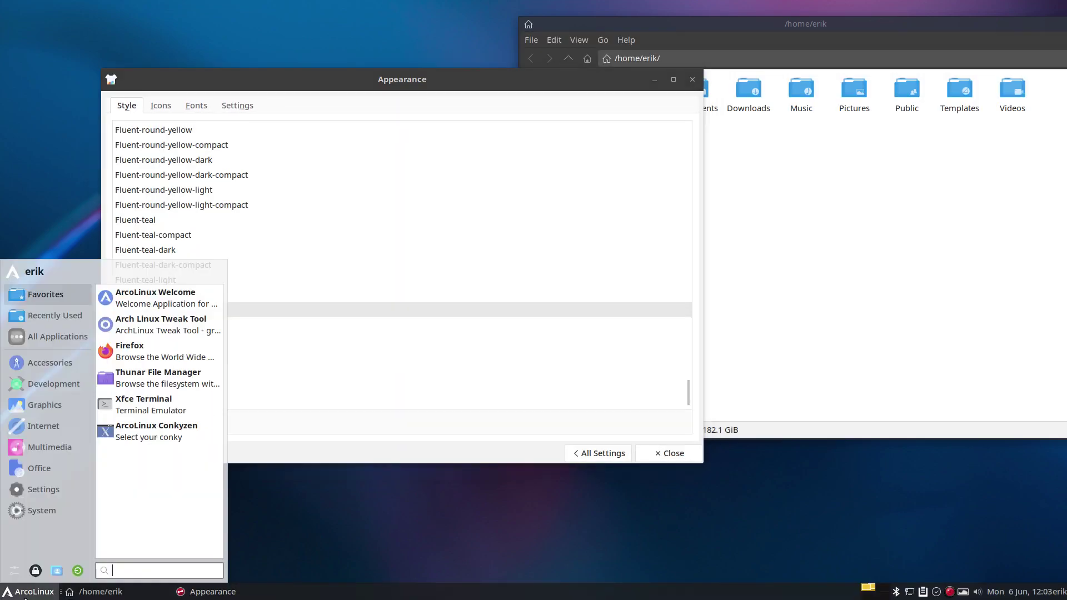
left_click(288, 367)
left_click(178, 340)
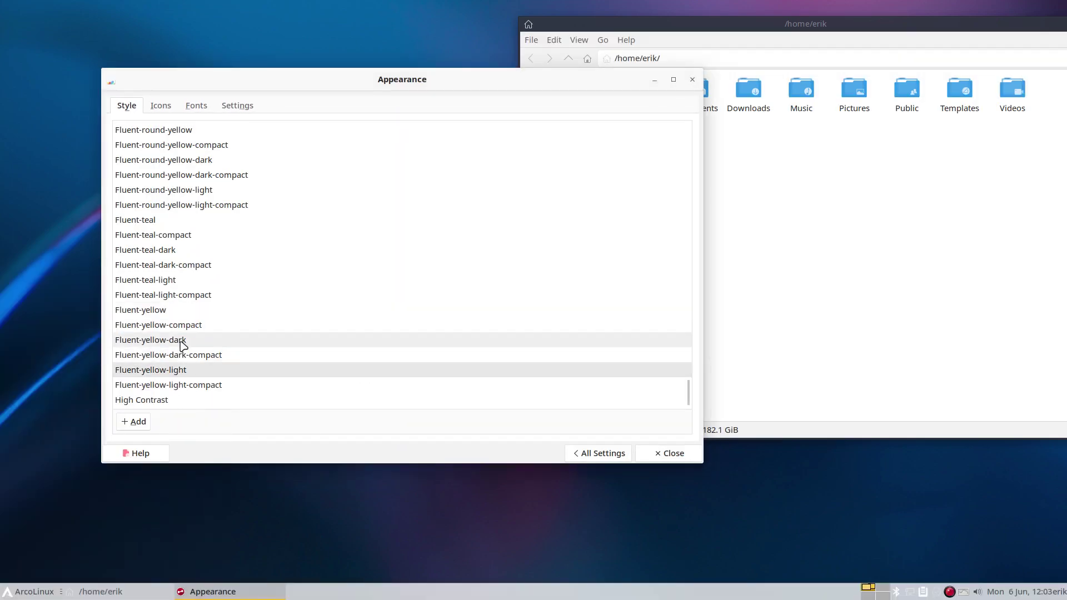
left_click(174, 359)
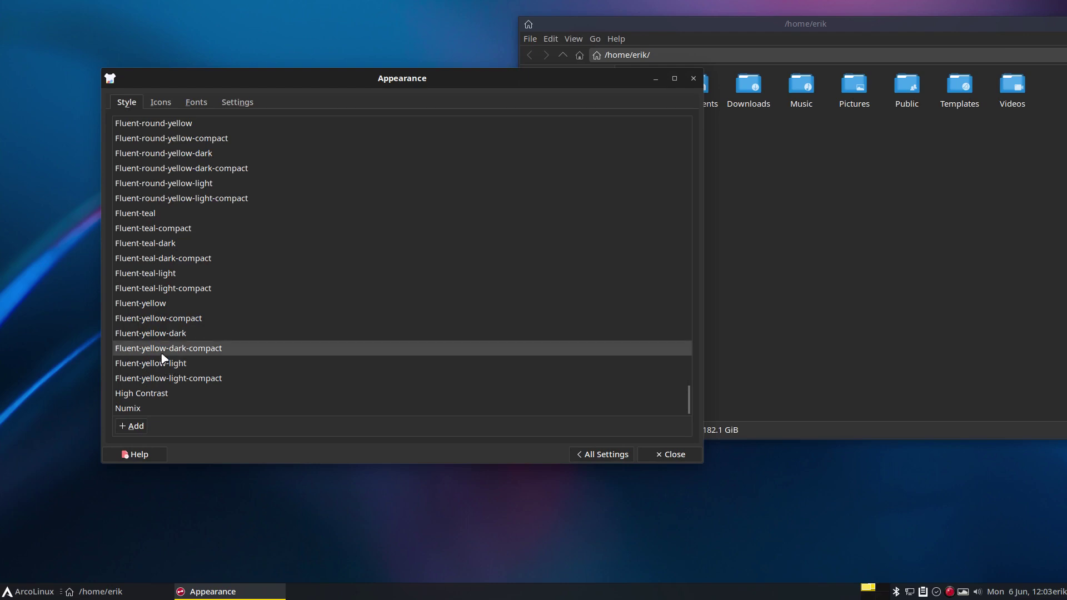
left_click(163, 363)
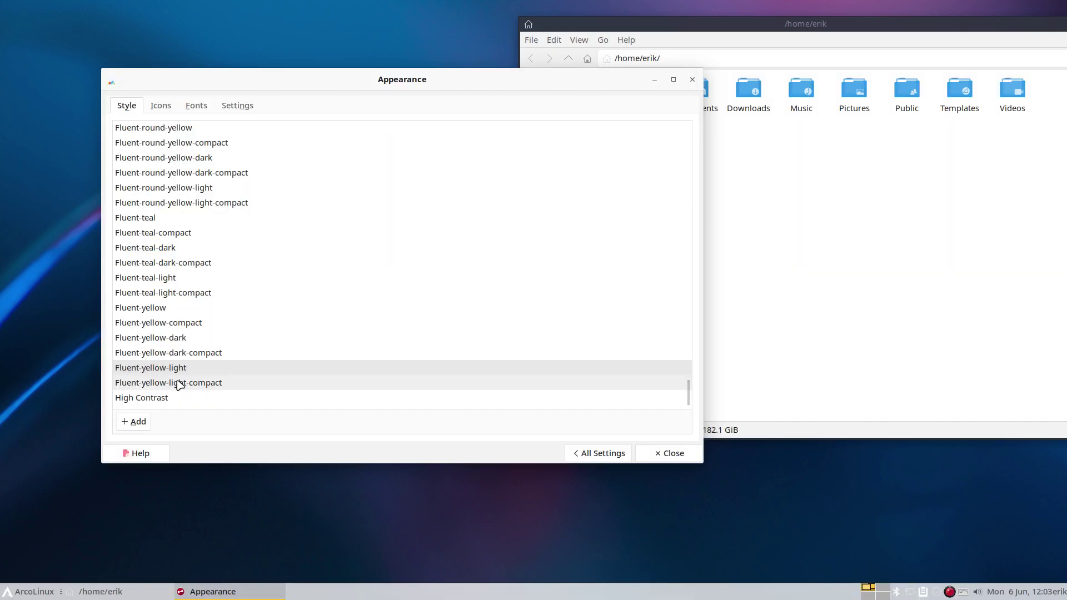
left_click(179, 383)
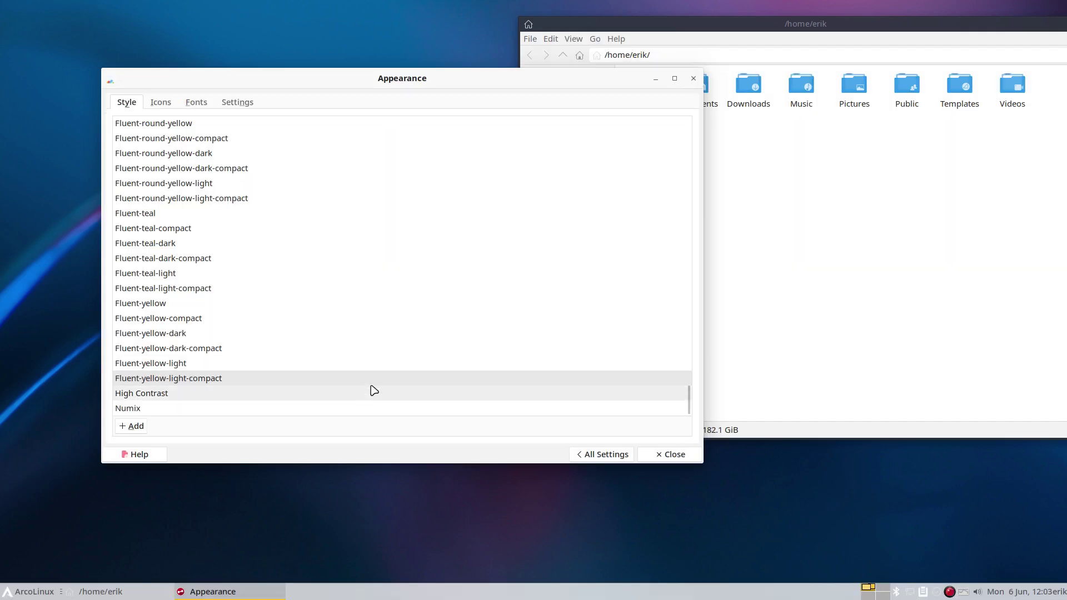
- Close Appearance settings and the home folder window, then open the screen recorder's options
left_click(694, 80)
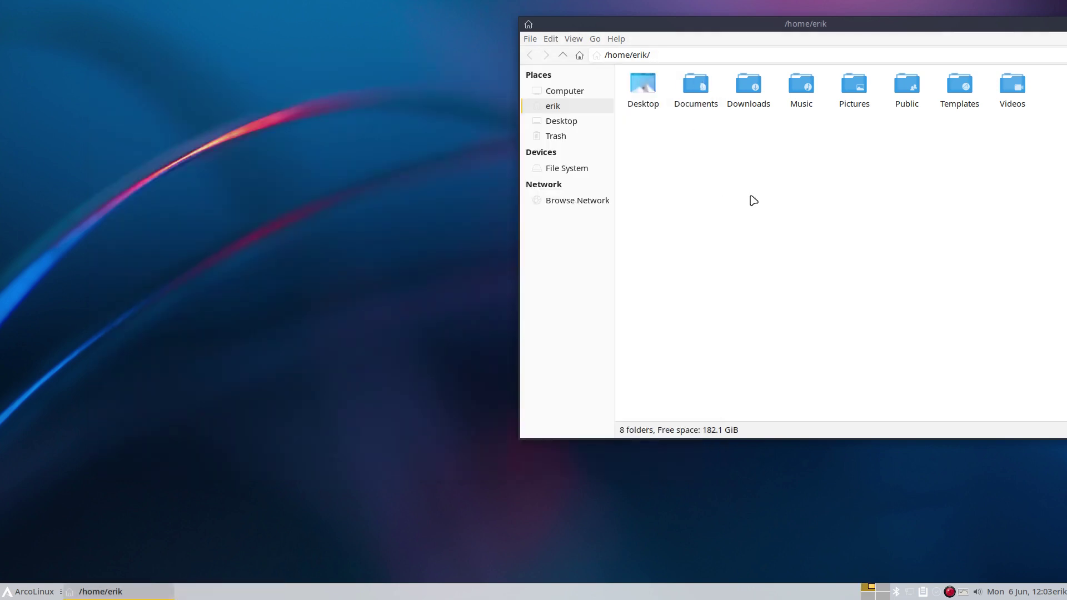
left_click_drag(974, 30, 675, 46)
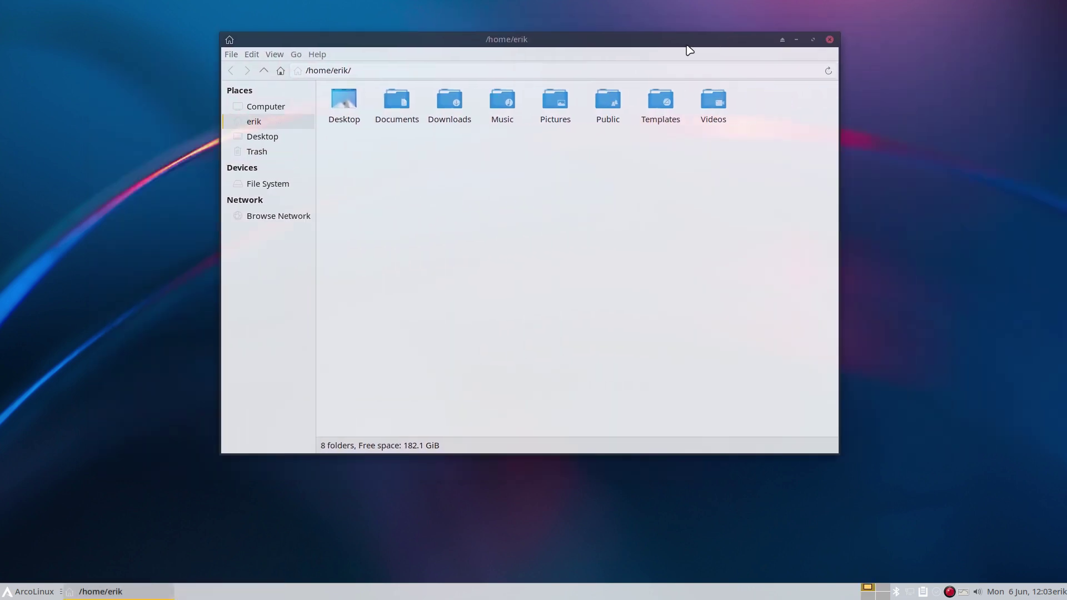
left_click(830, 40)
right_click(953, 590)
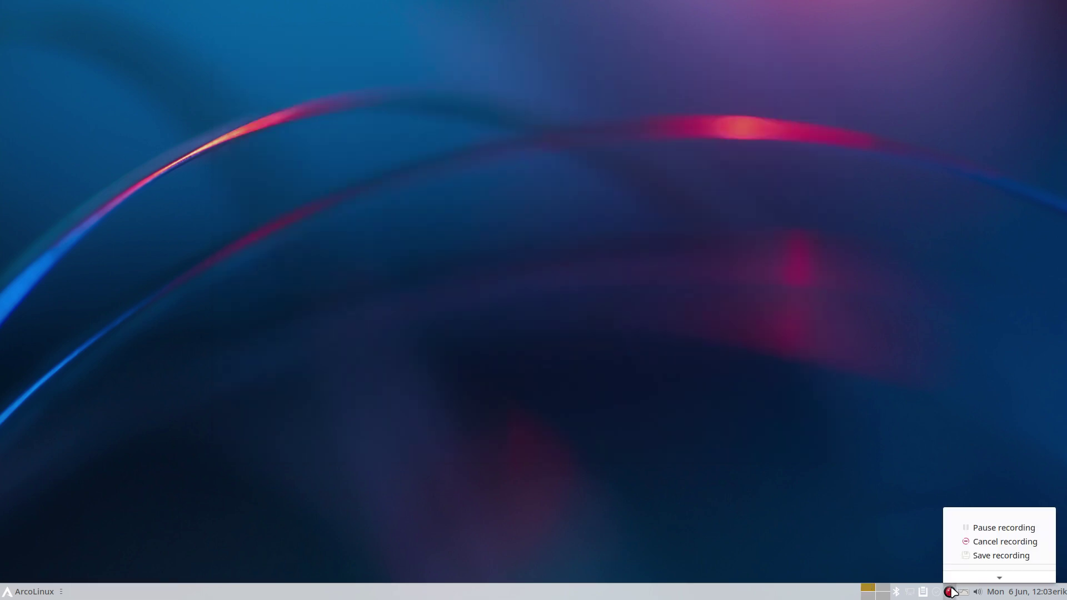